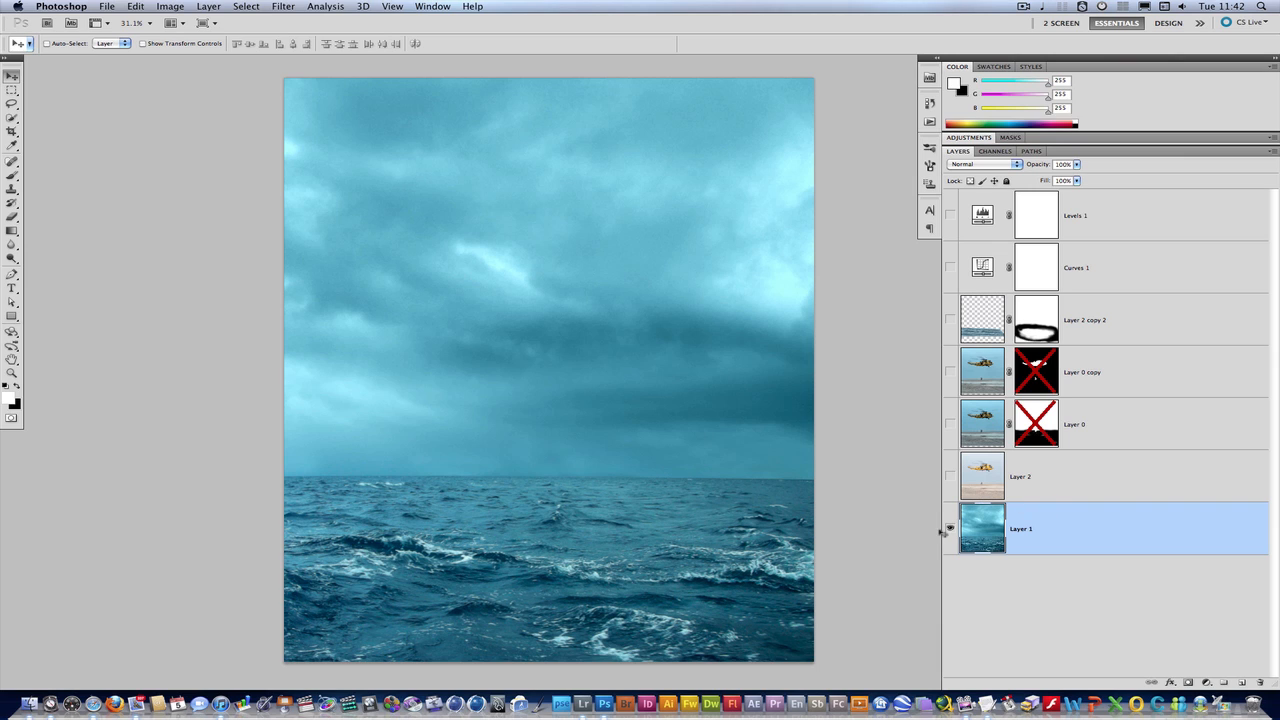
# Show Layer 2 with the helicopter over the sea background, comparing it on and off, and make it the active layer
pyautogui.click(950, 477)
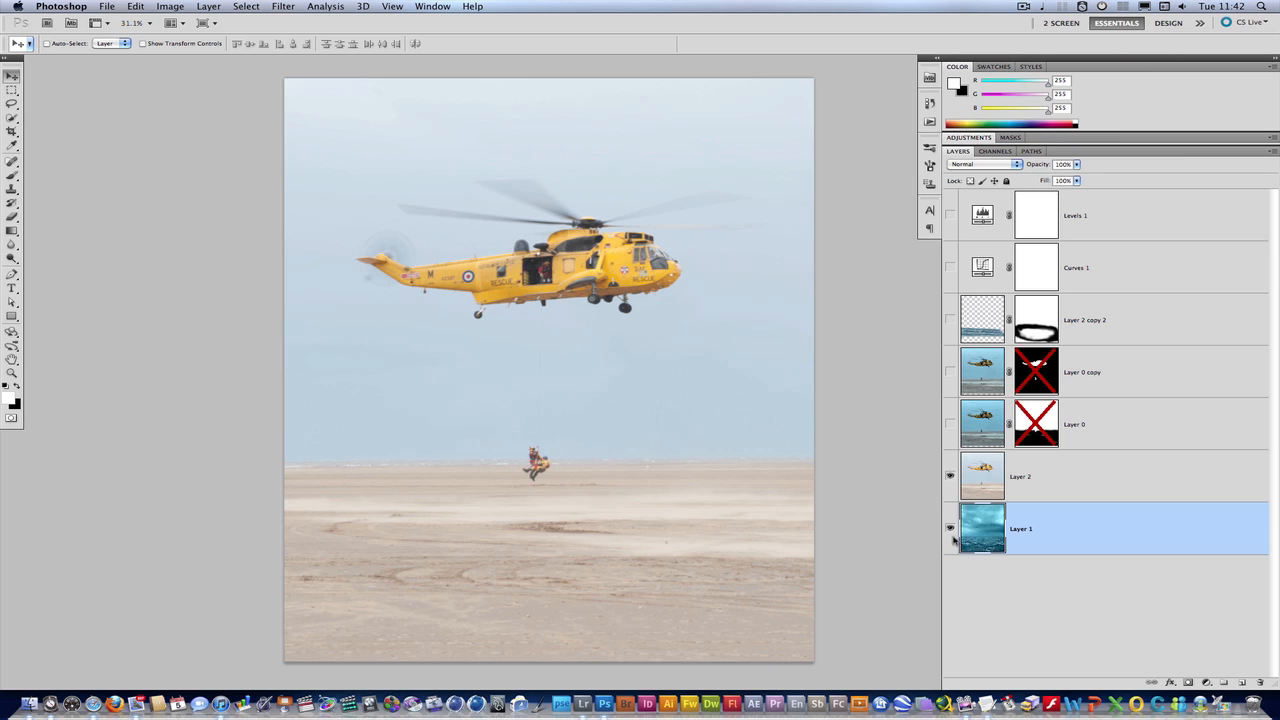
pyautogui.click(950, 477)
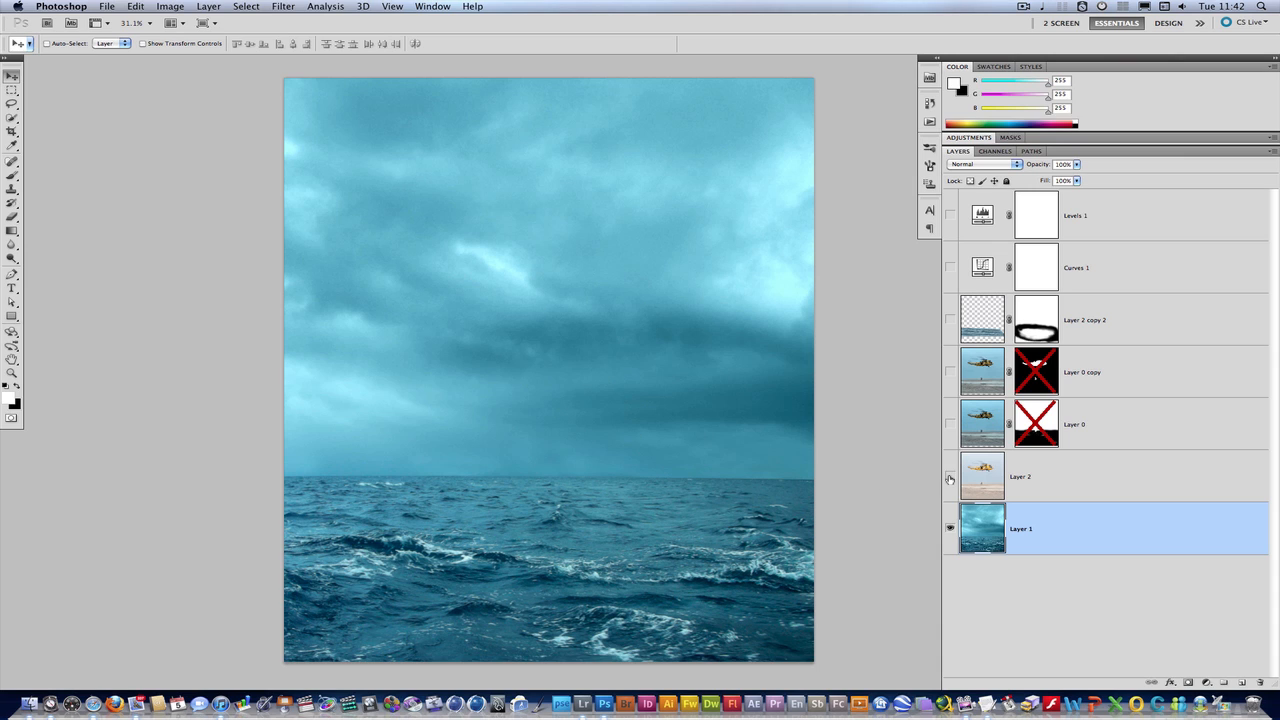
pyautogui.click(950, 477)
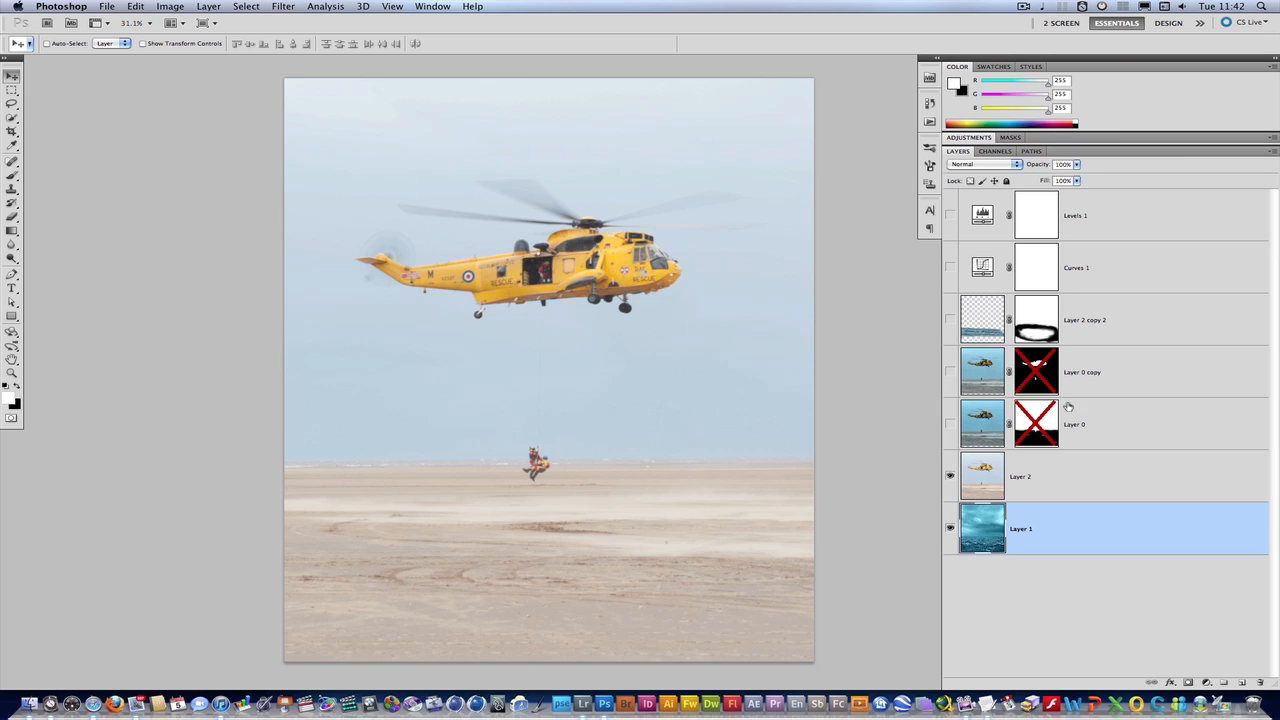
pyautogui.click(1059, 482)
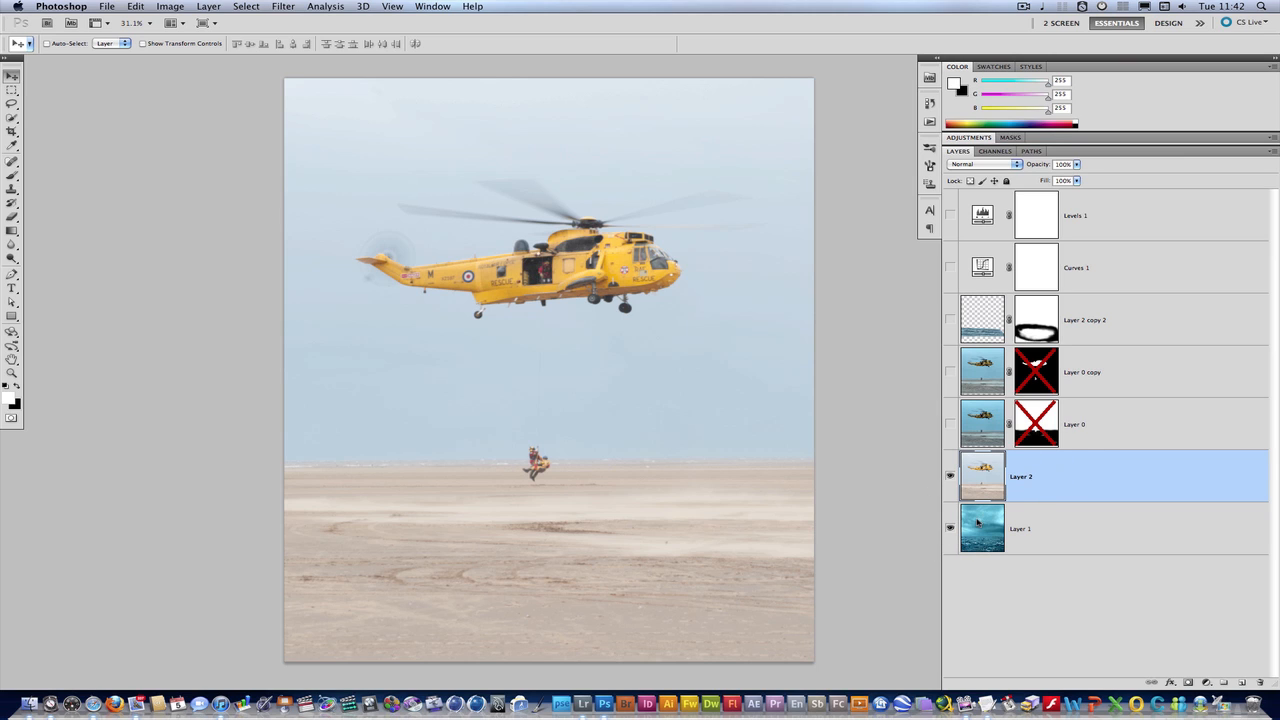
pyautogui.click(950, 478)
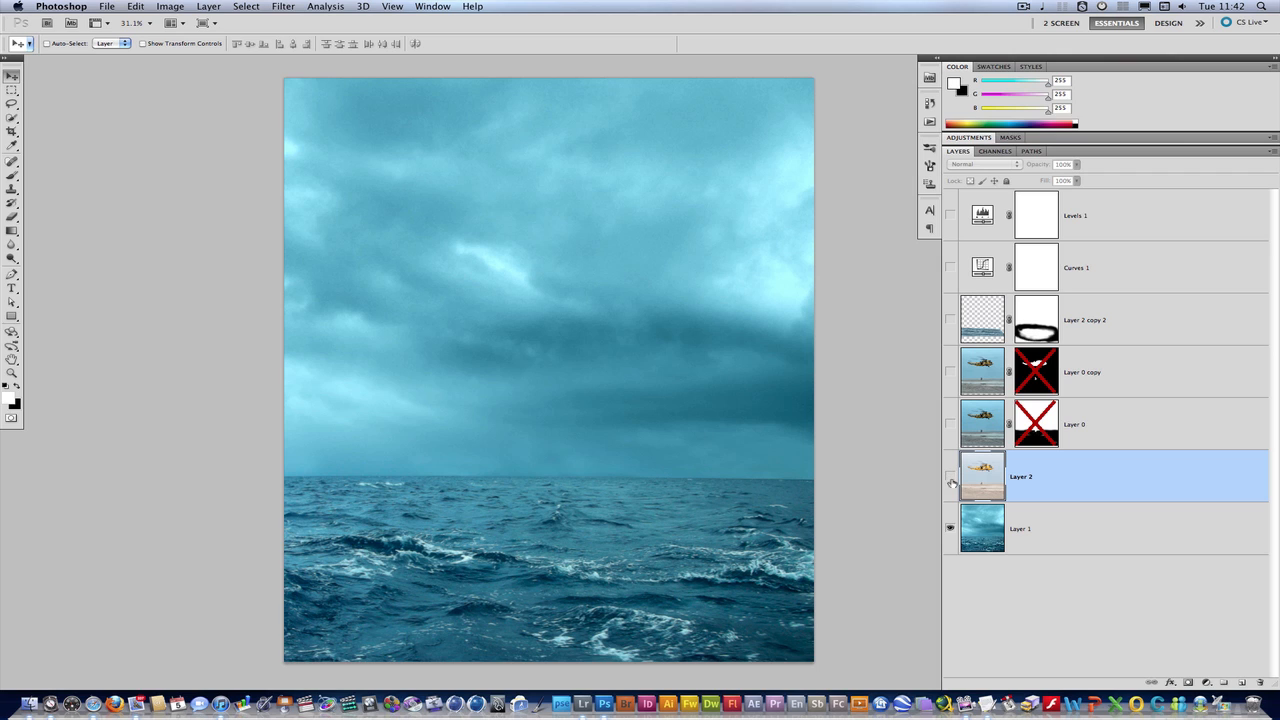
pyautogui.click(950, 478)
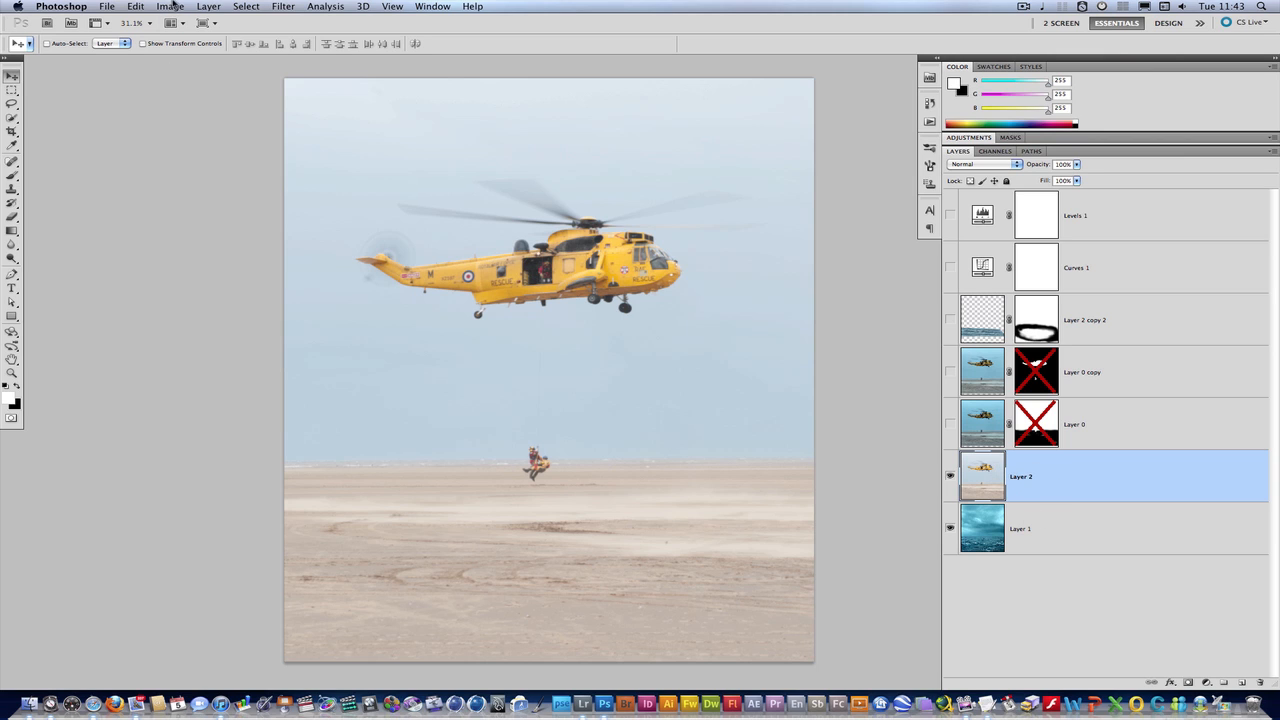
# Open Match Color for Layer 2 and use Layer 1 of _BTB6512-Edit.psd as the color source
pyautogui.click(172, 6)
pyautogui.moveTo(181, 49)
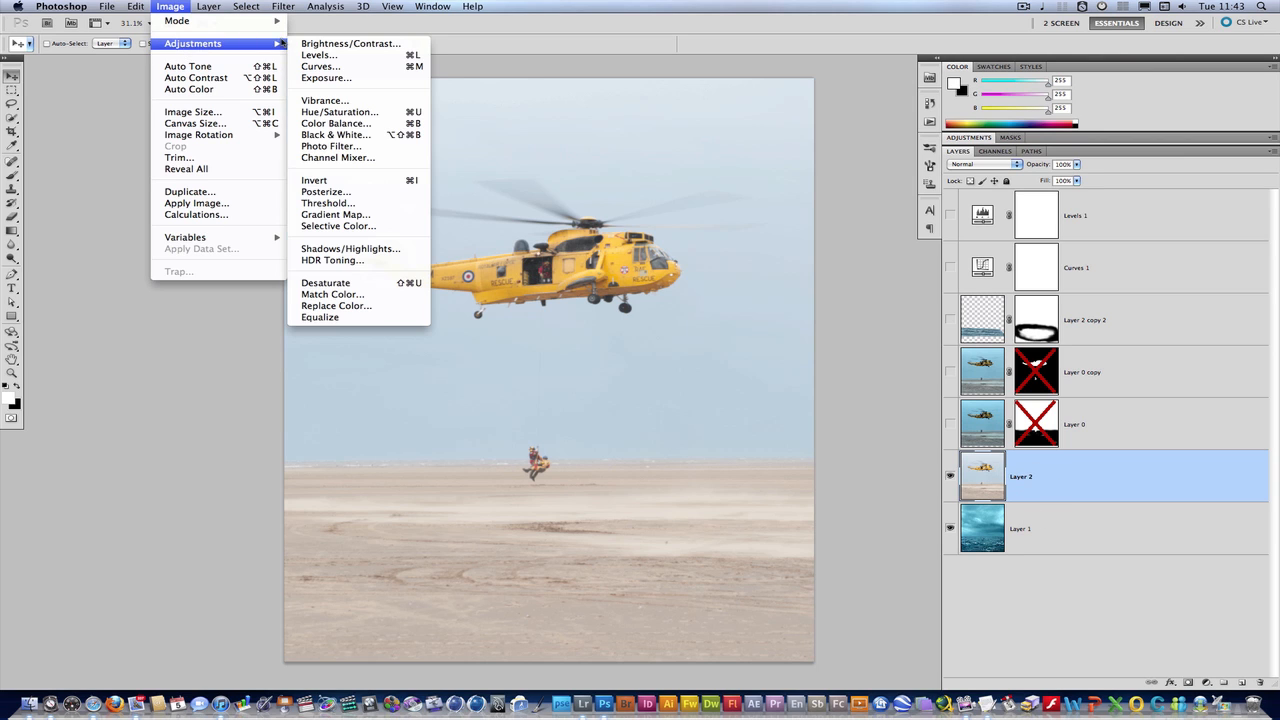
pyautogui.click(332, 294)
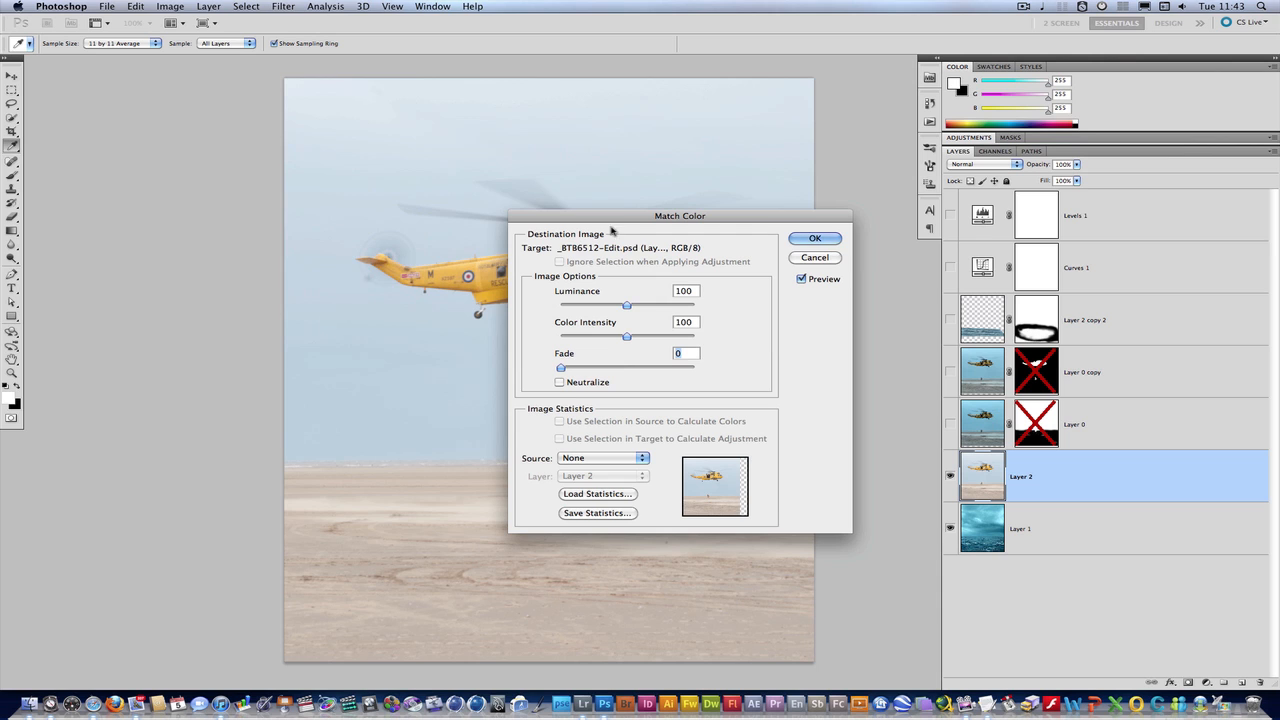
pyautogui.moveTo(610, 219); pyautogui.dragTo(687, 321)
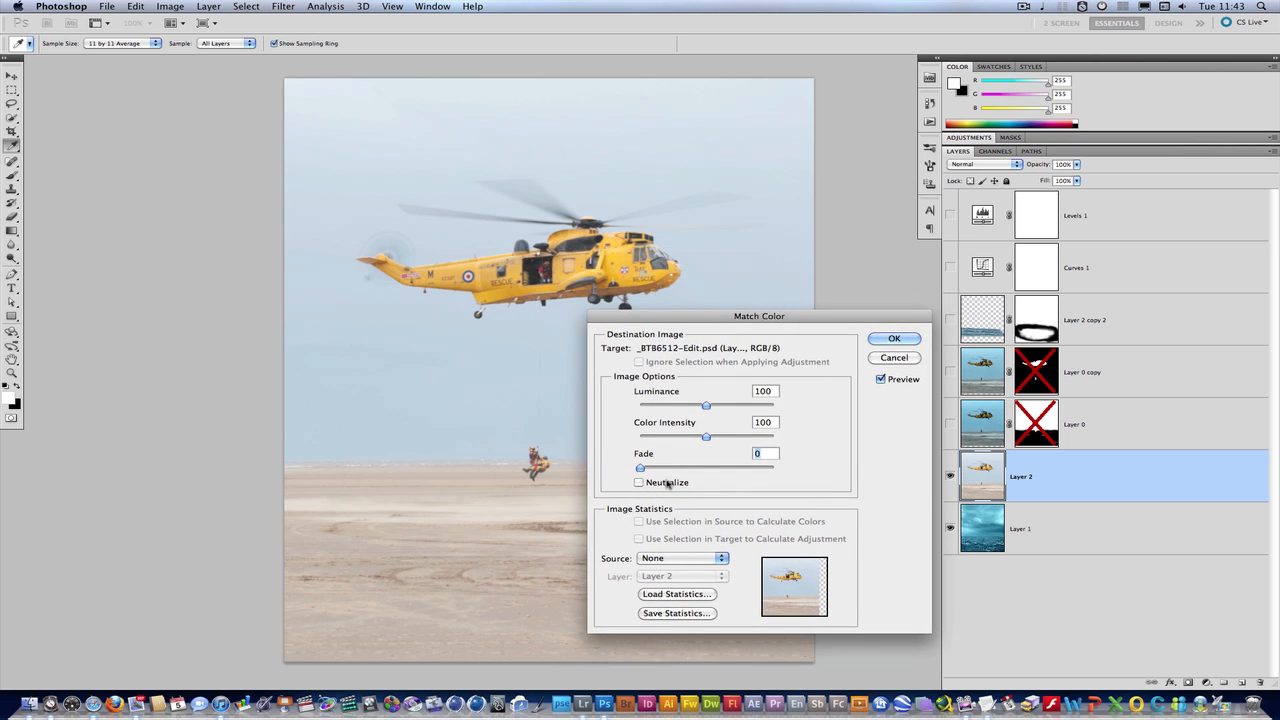
pyautogui.click(688, 558)
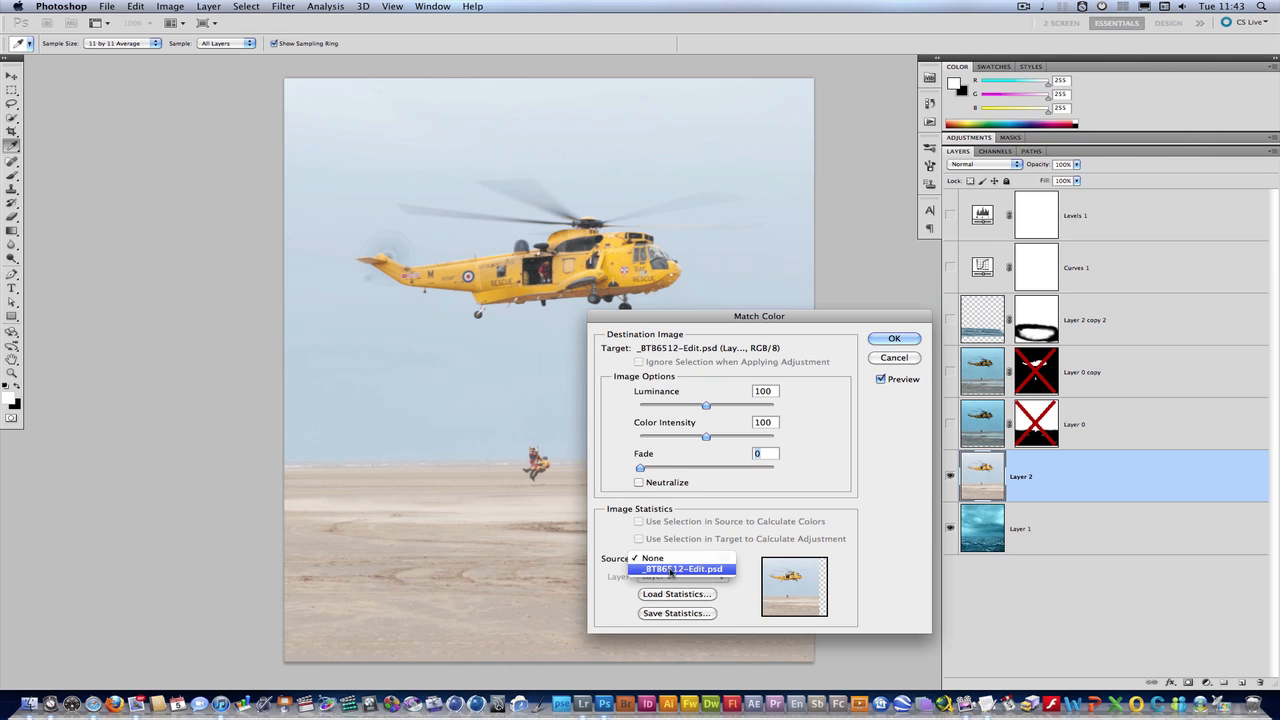
pyautogui.click(671, 572)
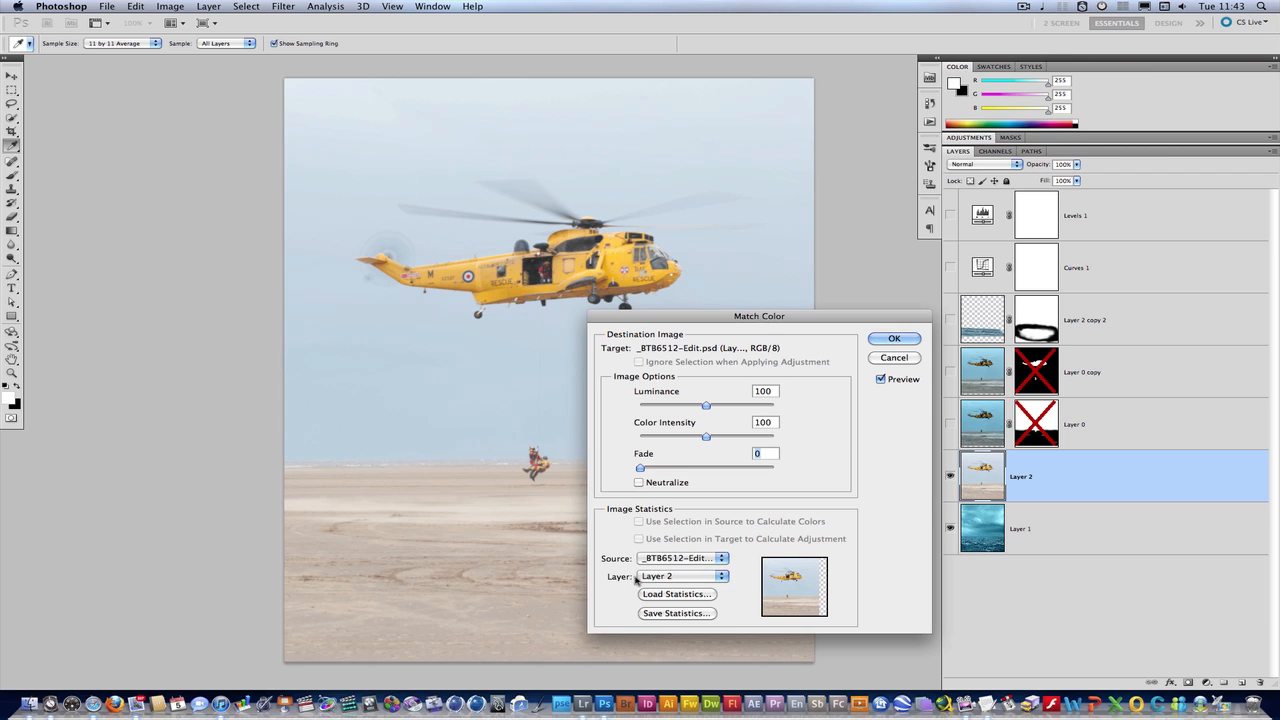
pyautogui.click(703, 577)
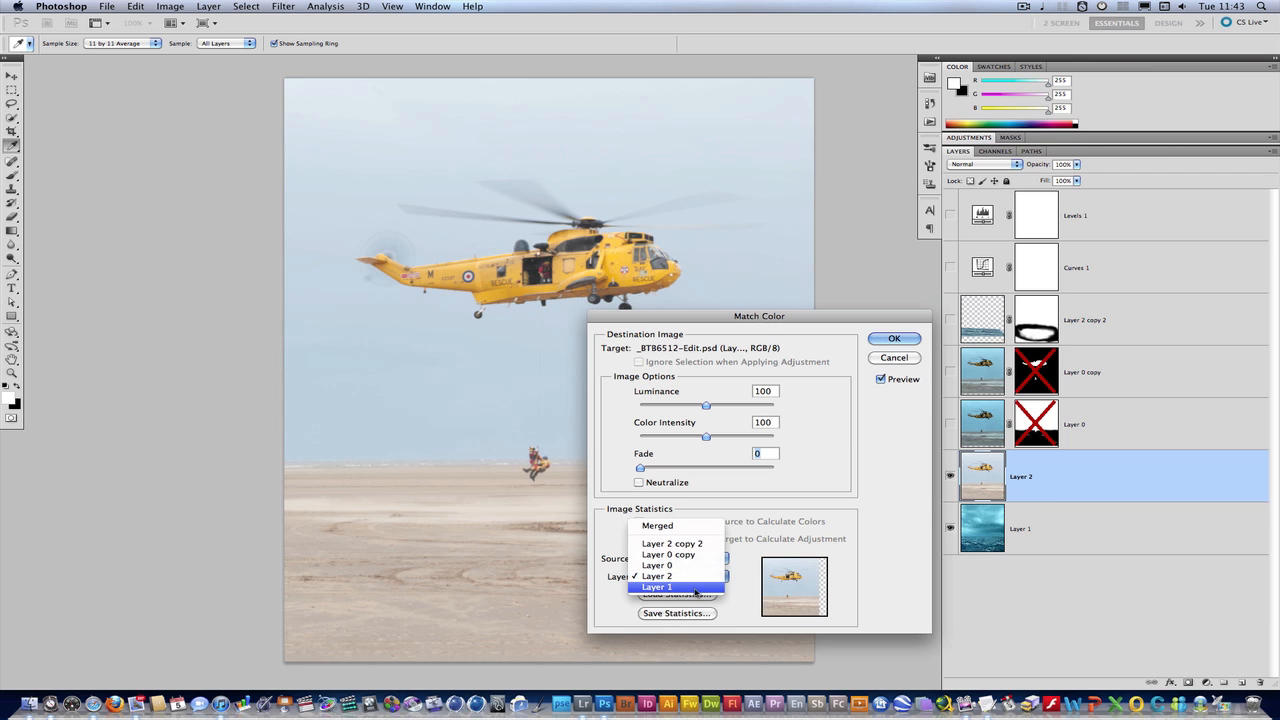
pyautogui.click(696, 590)
# Set the color match to Luminance 101, Color Intensity 101 and Fade 49, and apply it to Layer 2
pyautogui.moveTo(647, 322); pyautogui.dragTo(677, 316)
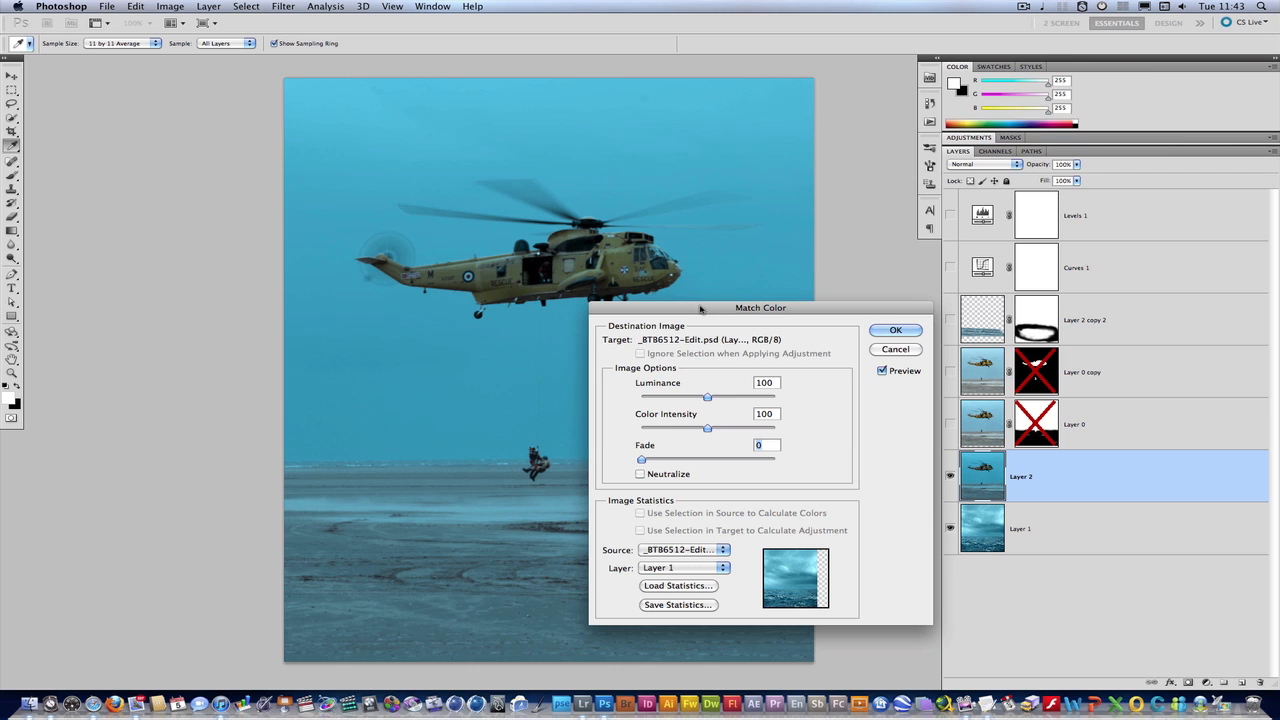
pyautogui.moveTo(700, 309); pyautogui.dragTo(707, 311)
pyautogui.moveTo(649, 462); pyautogui.dragTo(715, 465)
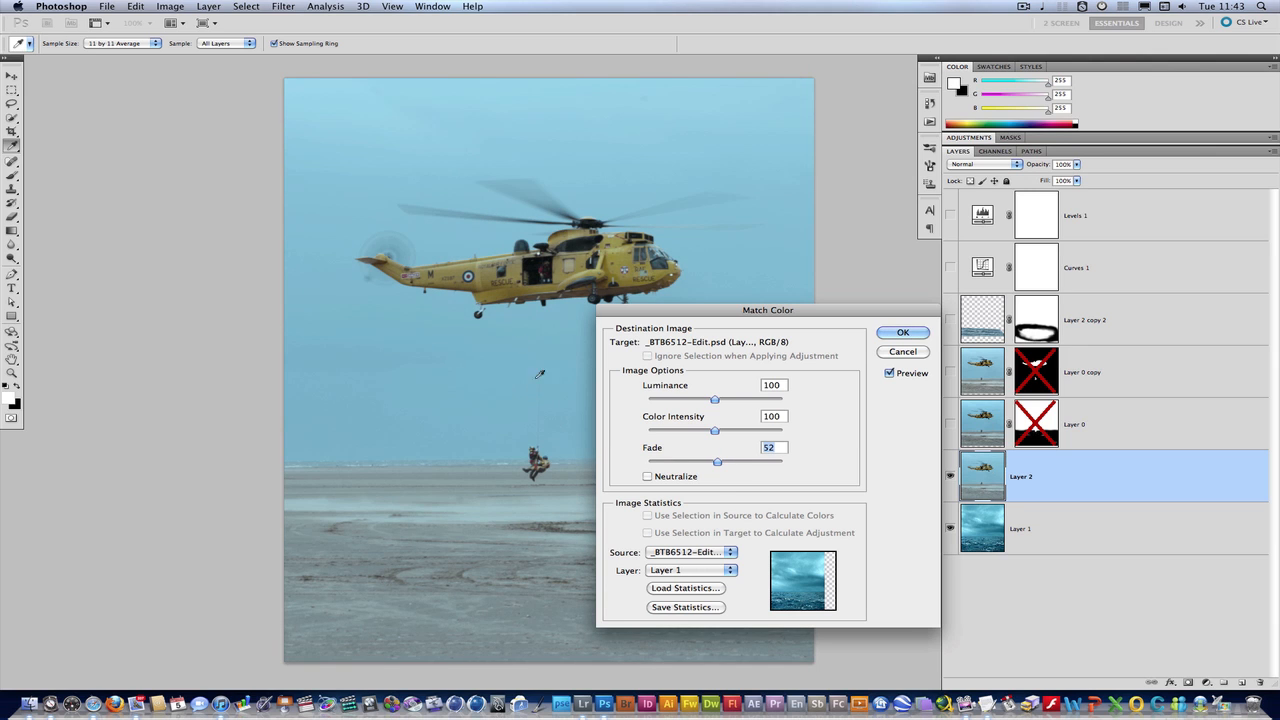
pyautogui.moveTo(714, 399); pyautogui.dragTo(713, 466)
pyautogui.moveTo(706, 312); pyautogui.dragTo(717, 305)
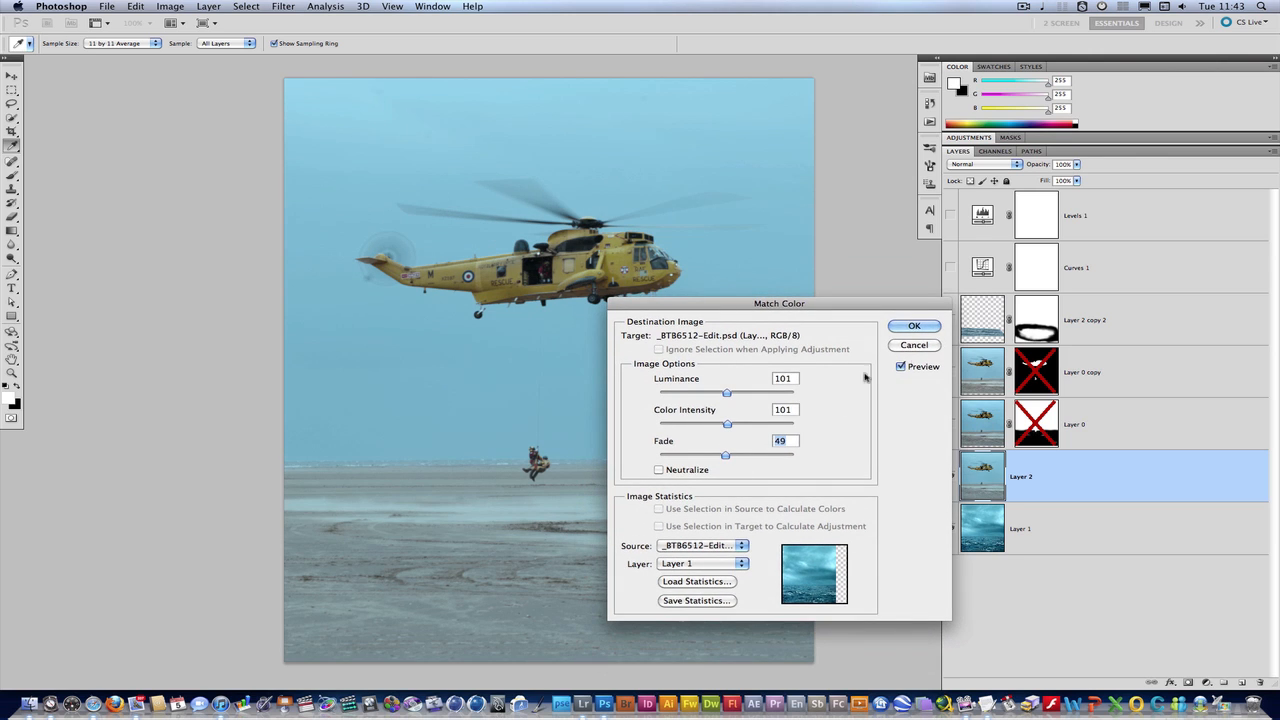
pyautogui.click(913, 326)
pyautogui.press('v')
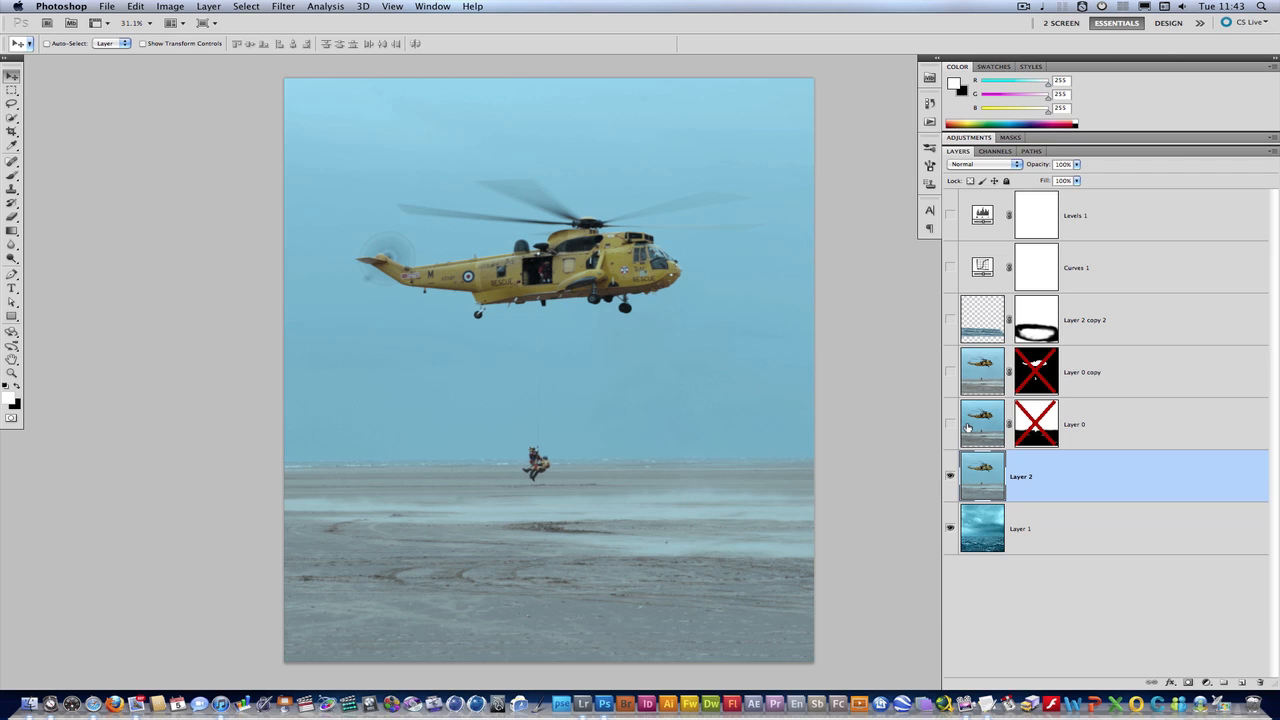
# Make Layer 0 the active layer, hide Layer 2 and show Layer 0 over the sea background
pyautogui.click(981, 427)
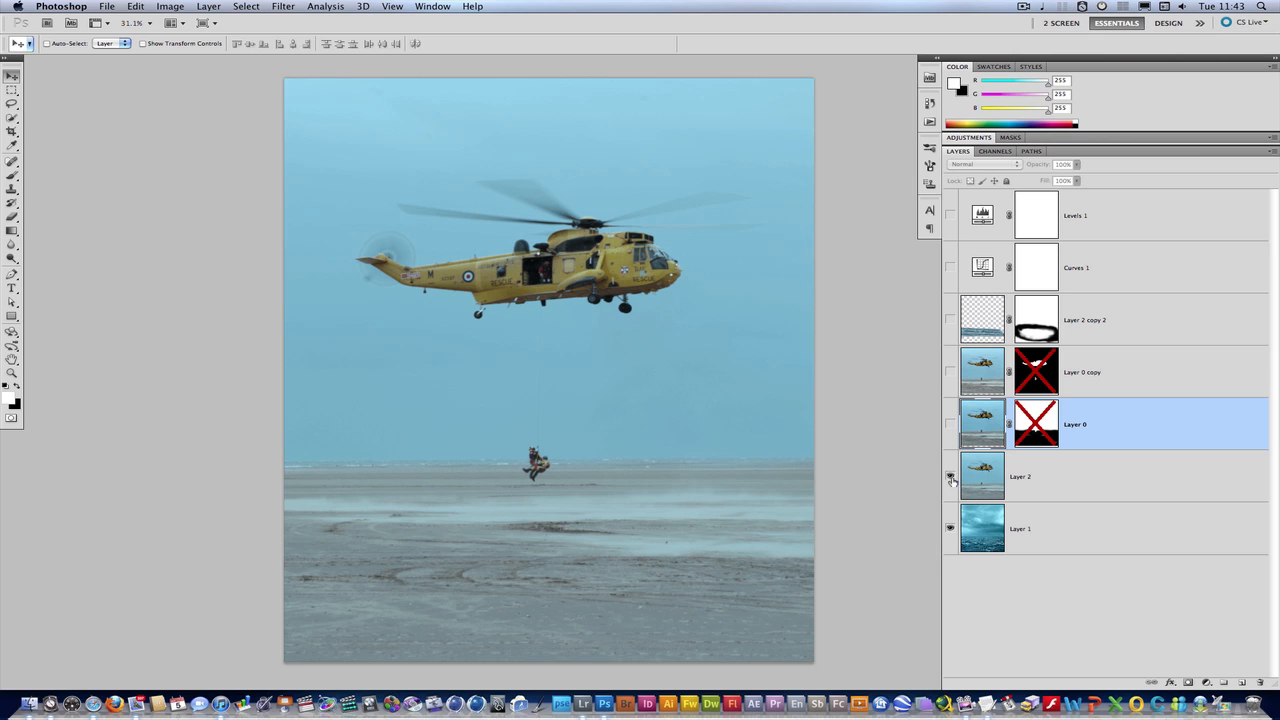
pyautogui.click(950, 478)
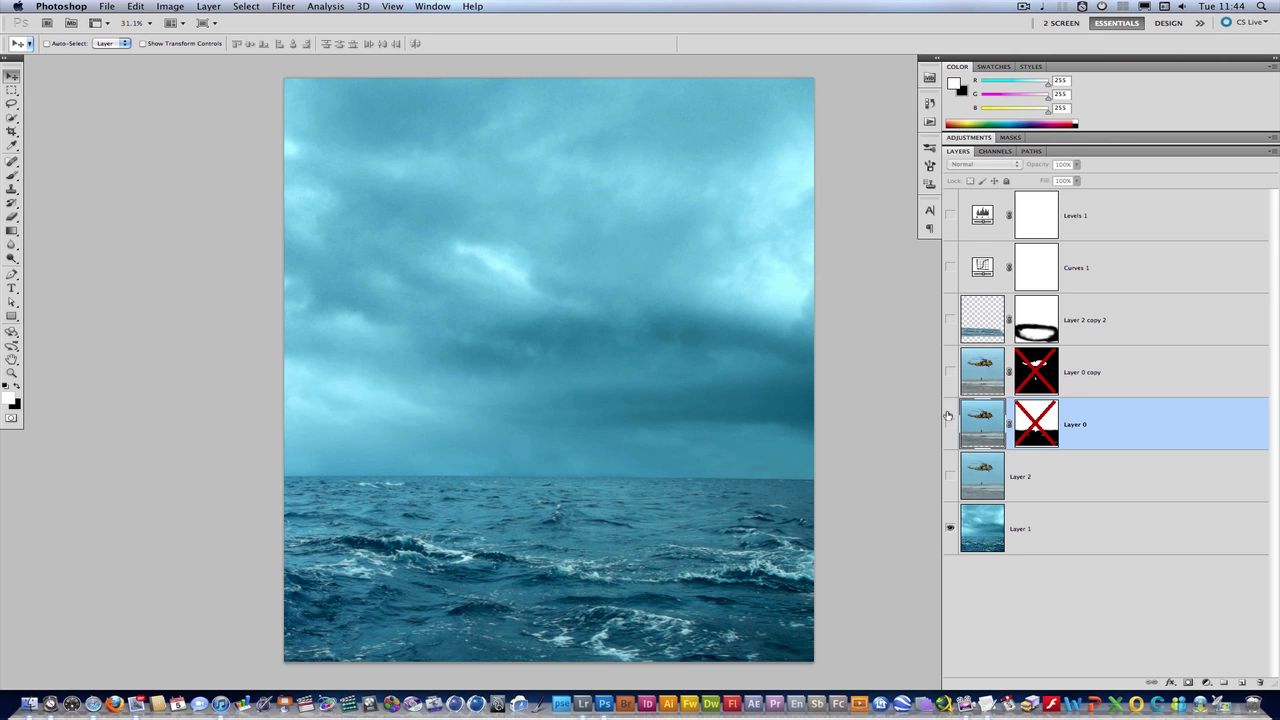
pyautogui.click(950, 424)
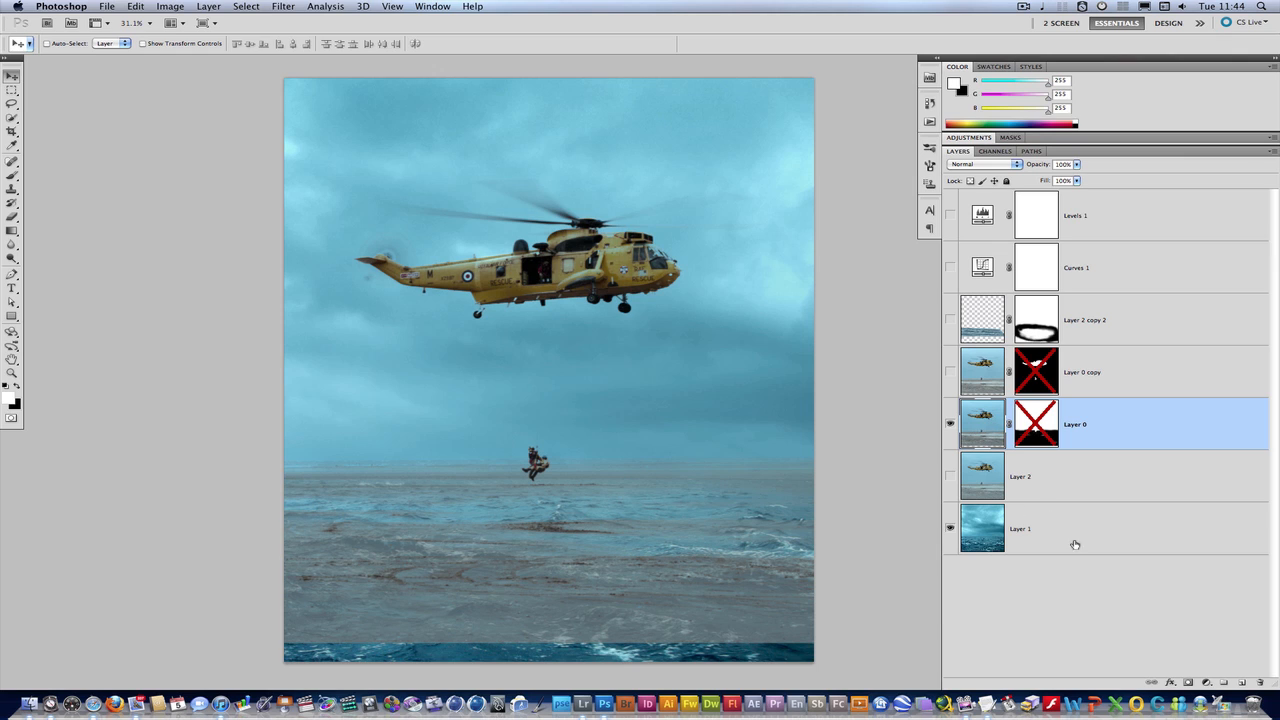
# Open the blending options of Layer 0 and reset the white end of its This Layer blend range to 255
pyautogui.click(1171, 683)
pyautogui.click(1166, 540)
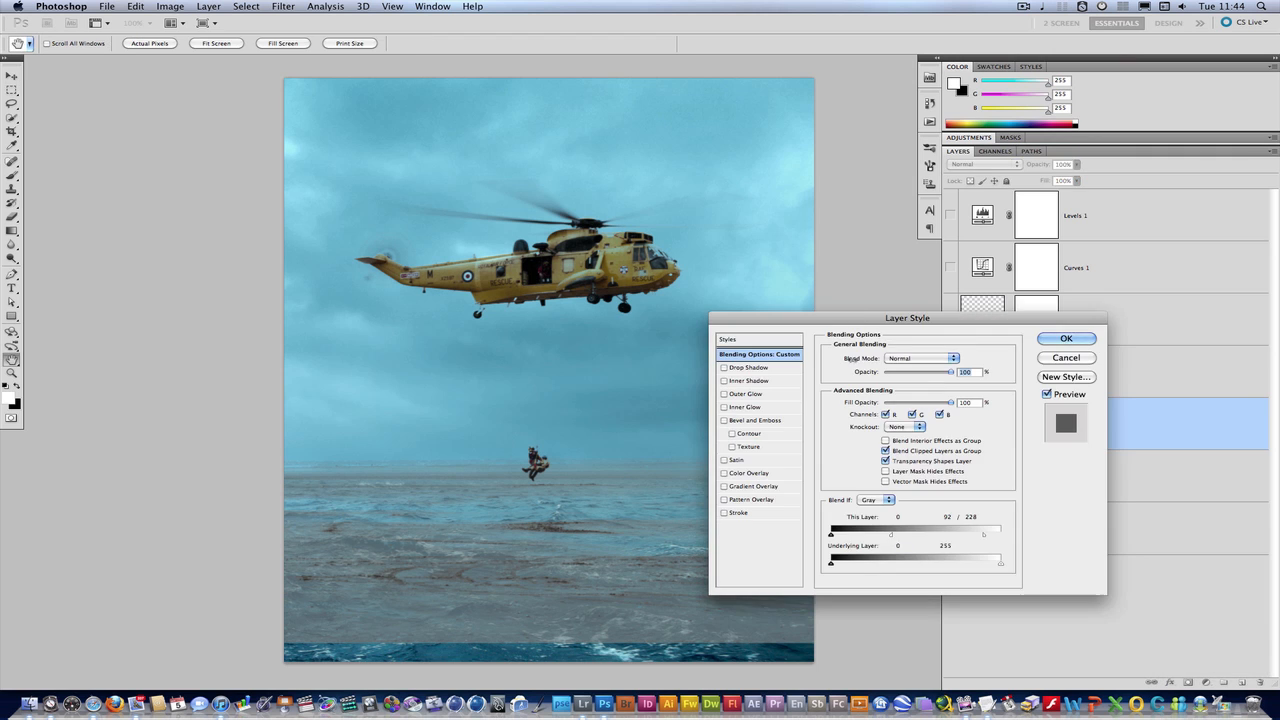
pyautogui.moveTo(861, 321); pyautogui.dragTo(800, 308)
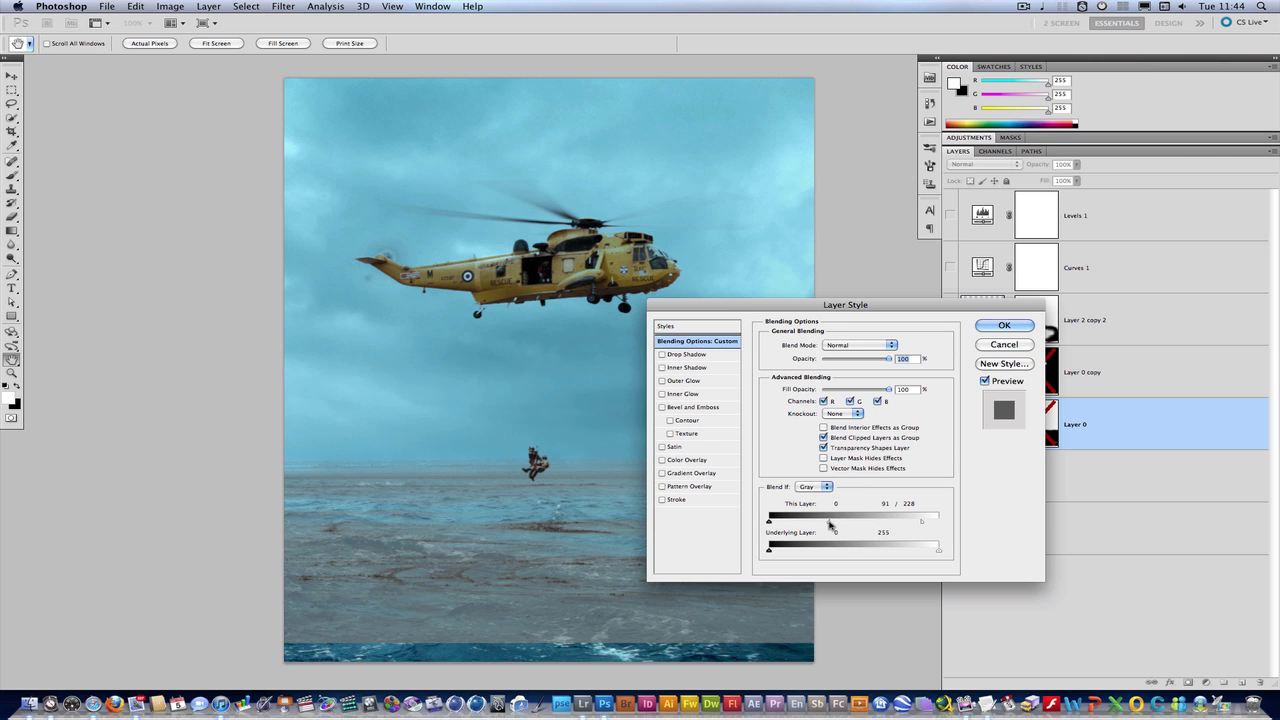
pyautogui.moveTo(830, 523); pyautogui.dragTo(945, 523)
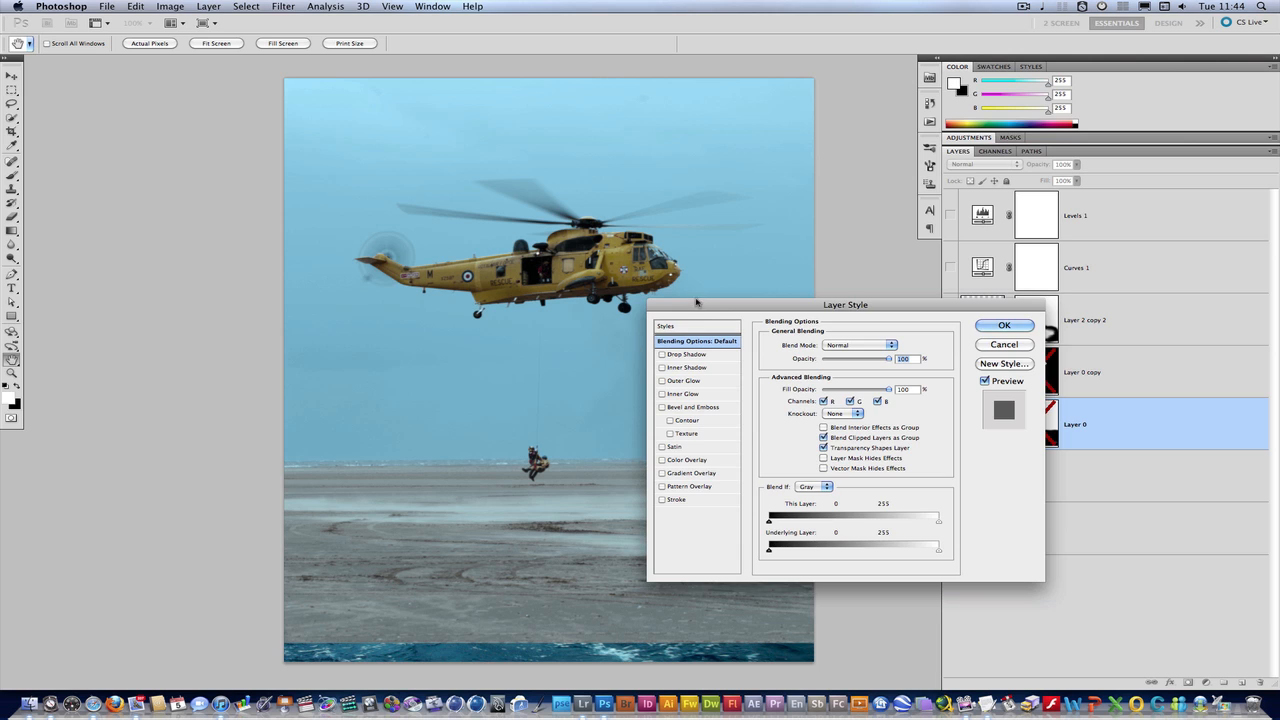
pyautogui.moveTo(698, 304); pyautogui.dragTo(735, 275)
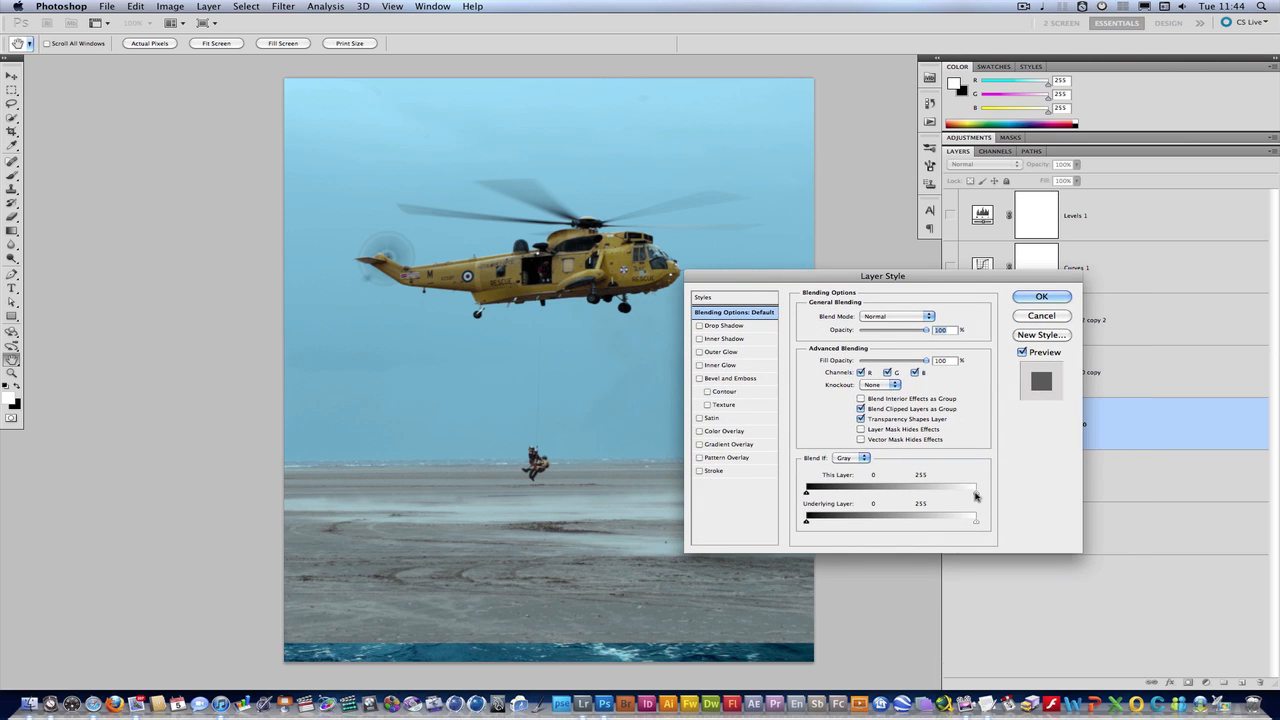
# Lower Layer 0's This Layer white blend point to 91, split it with its upper half at 228, and apply the blending options
pyautogui.moveTo(975, 492); pyautogui.dragTo(924, 492)
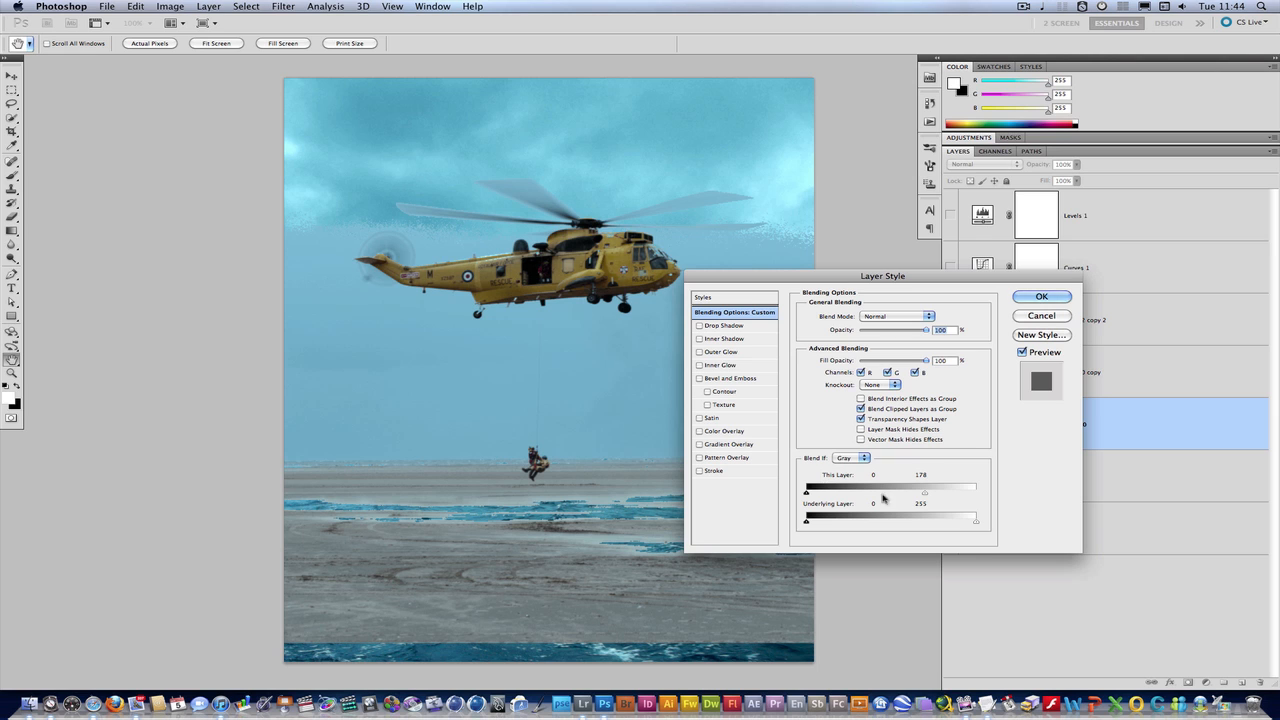
pyautogui.moveTo(926, 497); pyautogui.dragTo(864, 493)
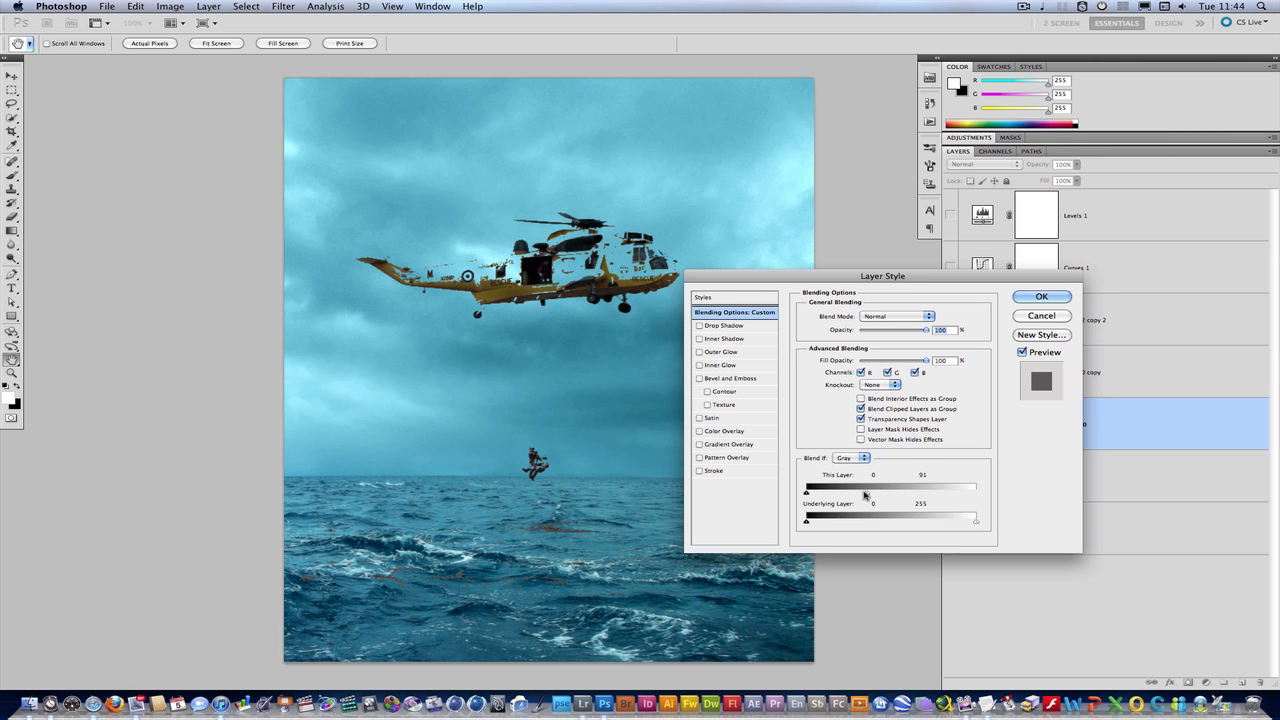
pyautogui.press('alt')
pyautogui.moveTo(868, 496); pyautogui.dragTo(957, 498)
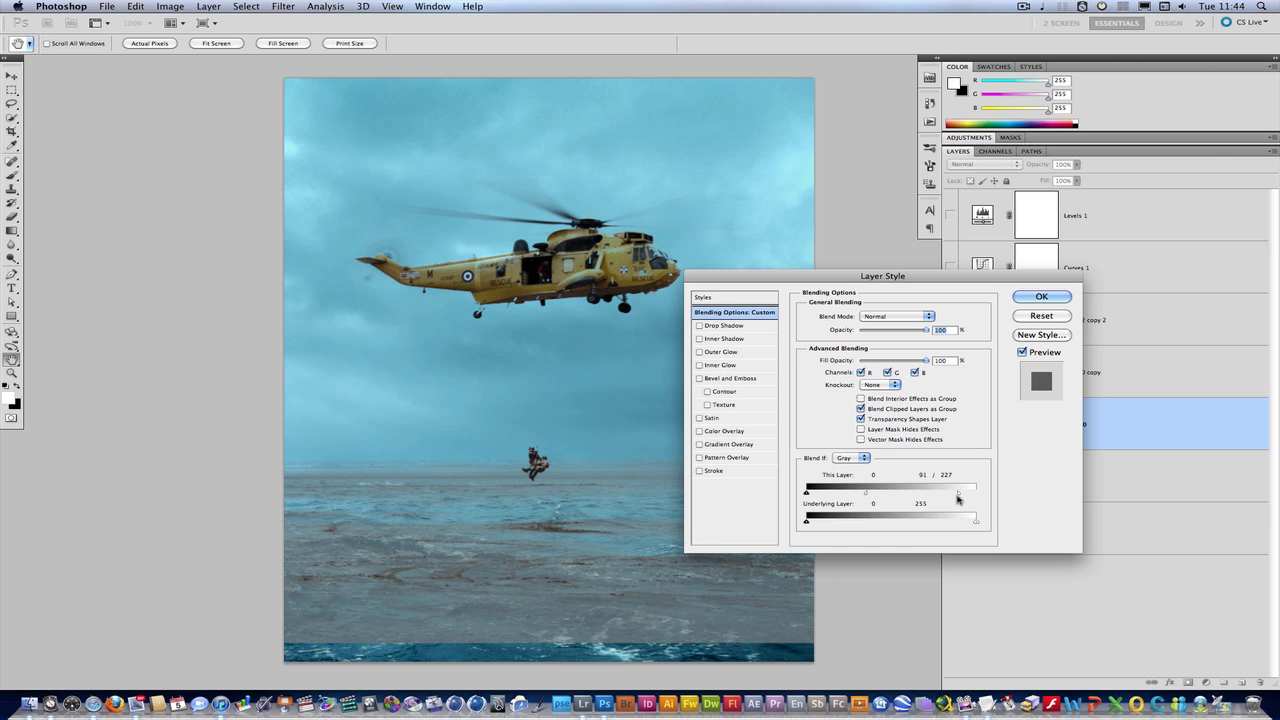
pyautogui.moveTo(797, 277); pyautogui.dragTo(824, 299)
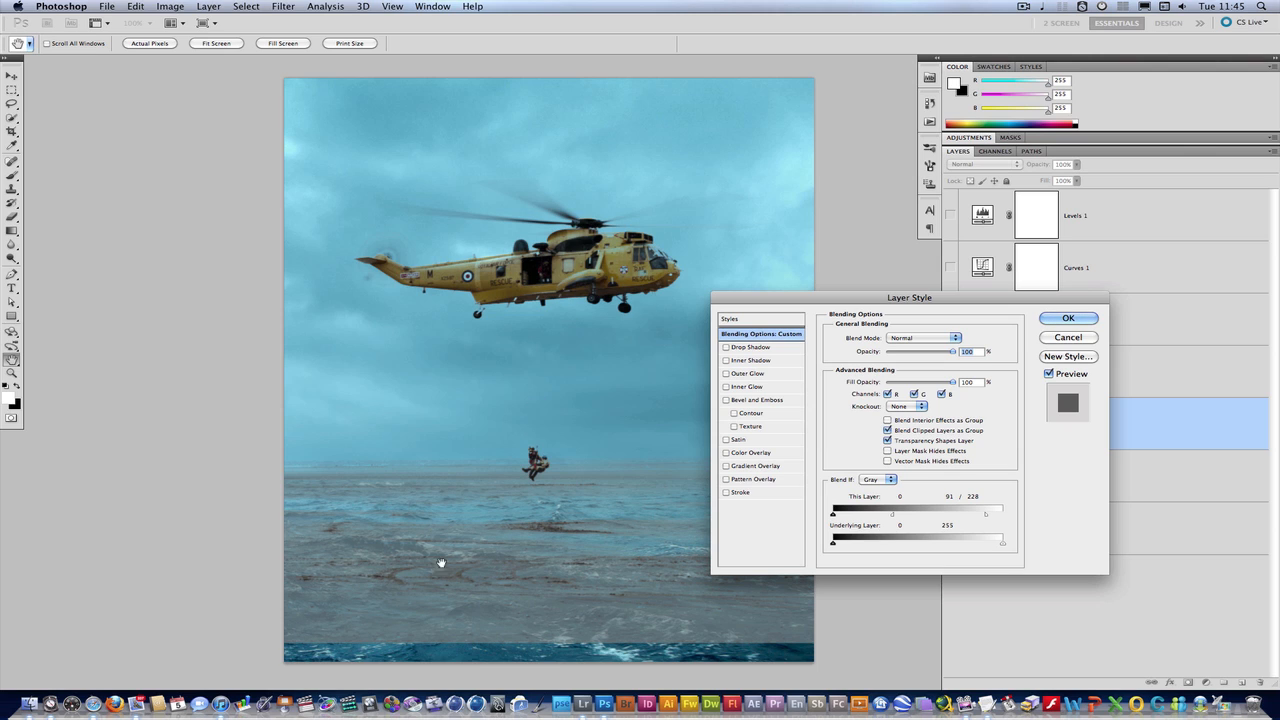
pyautogui.click(1068, 318)
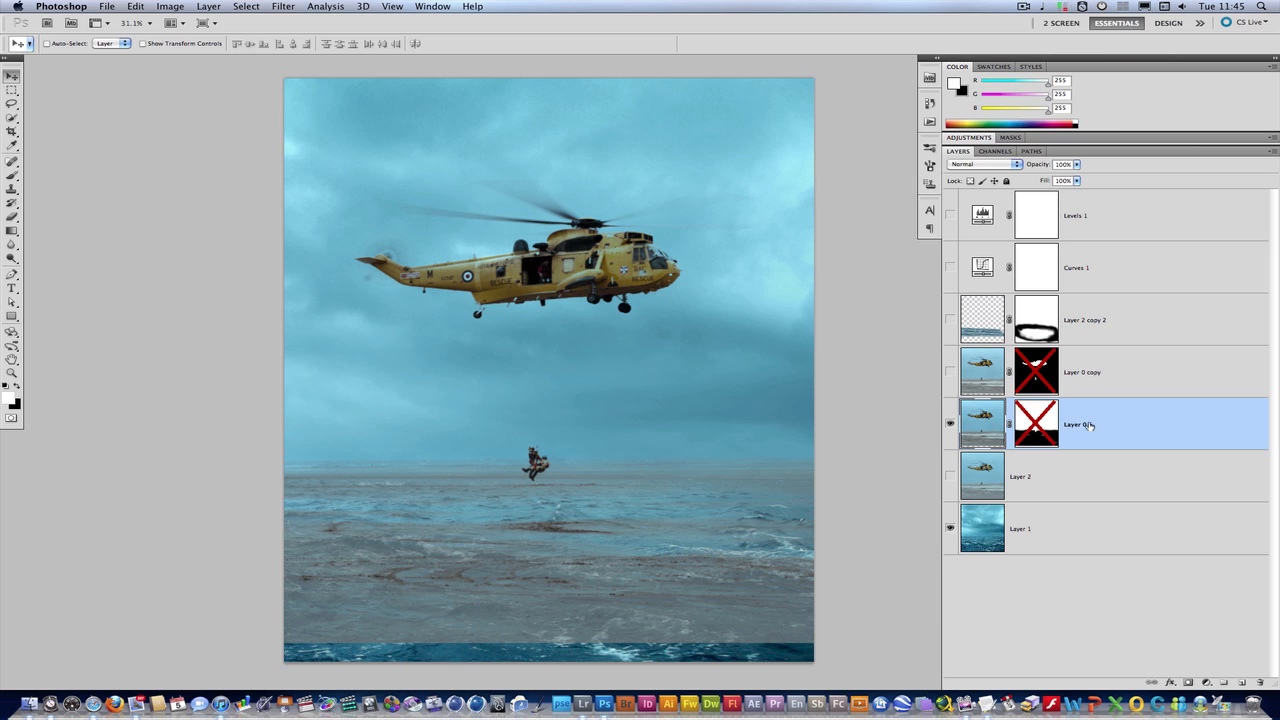
# Enable Layer 0's layer mask to hide the beach, switching it off and on to compare the composite
pyautogui.keyDown('shift'); pyautogui.click(1037, 425); pyautogui.keyUp('shift')
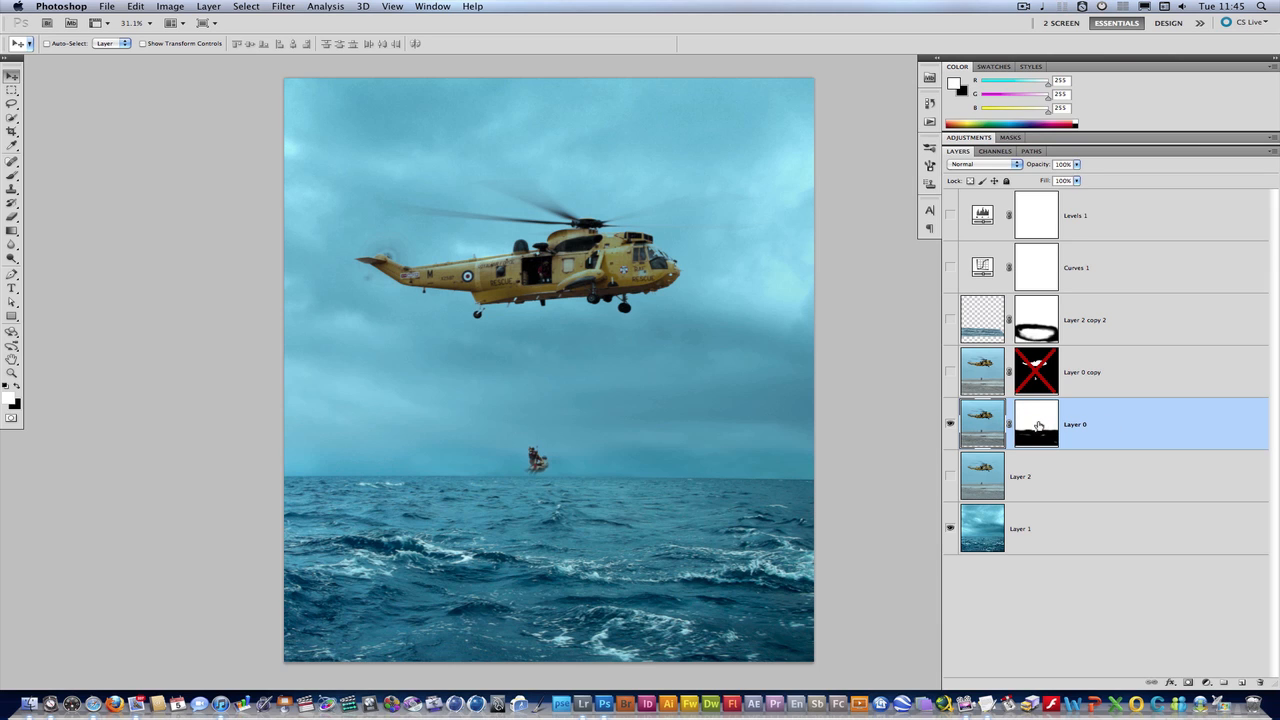
pyautogui.keyDown('shift'); pyautogui.click(1037, 425); pyautogui.keyUp('shift')
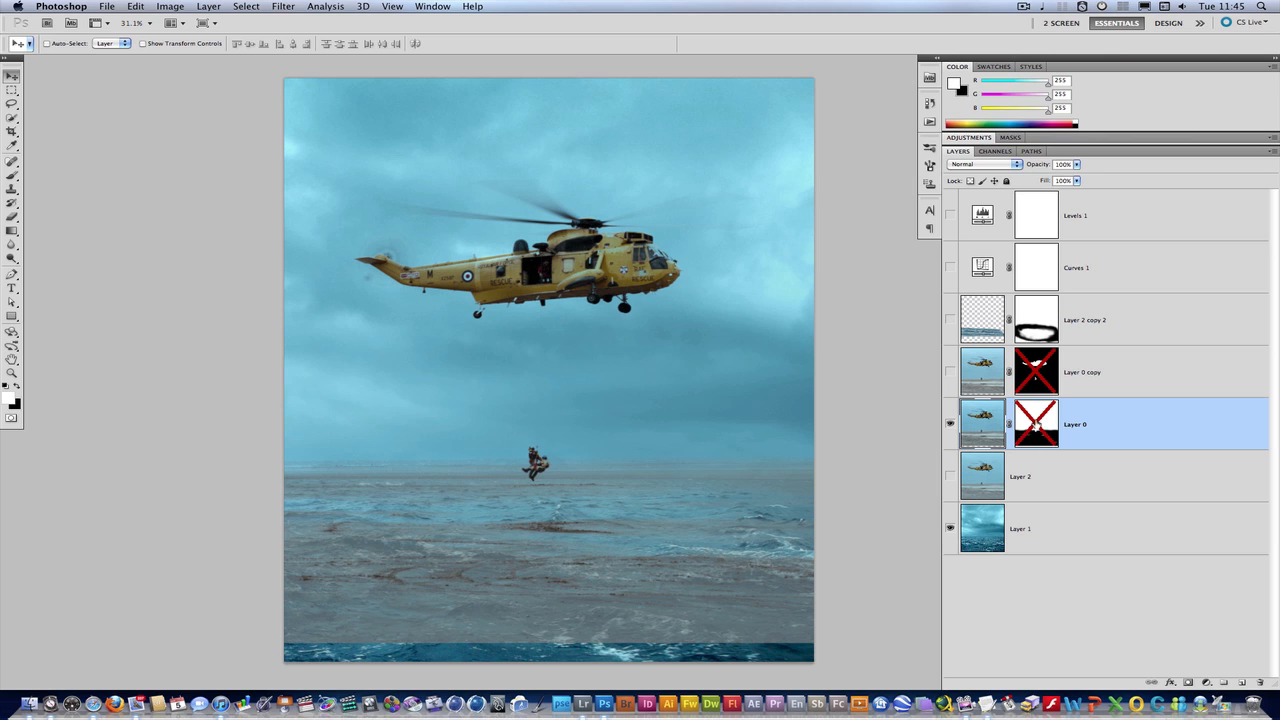
pyautogui.keyDown('shift'); pyautogui.click(1037, 425); pyautogui.keyUp('shift')
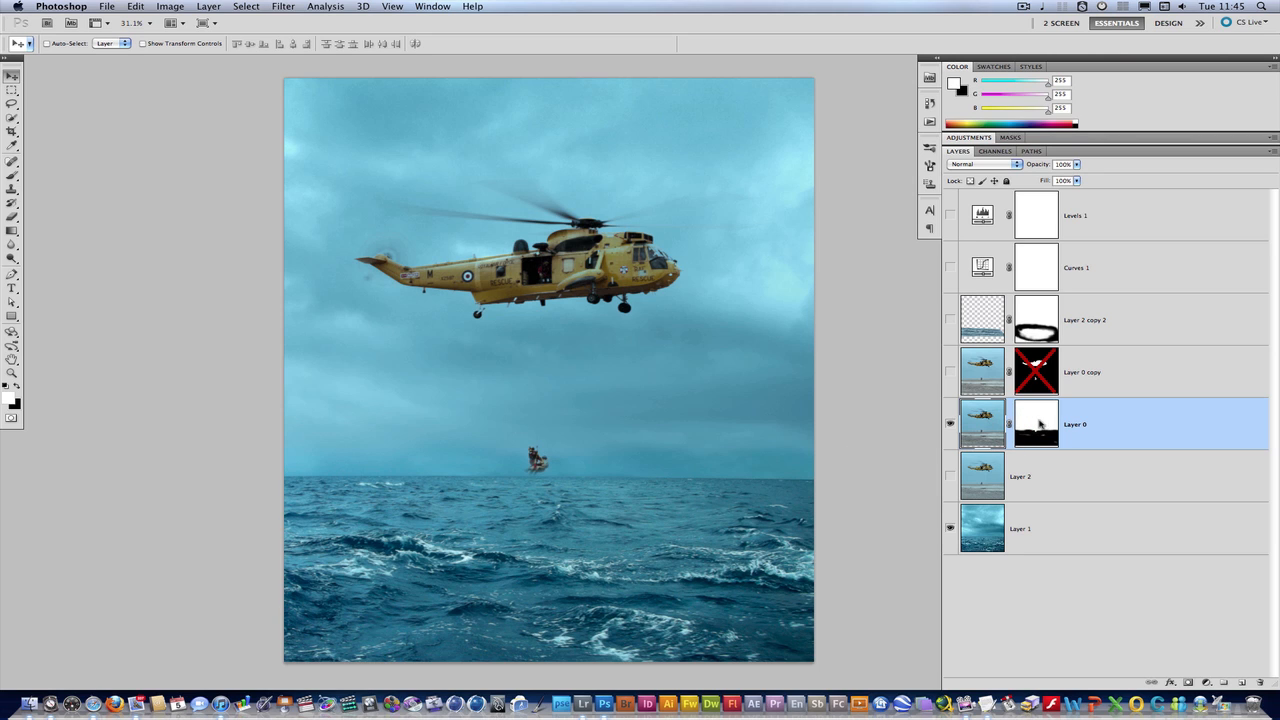
pyautogui.keyDown('shift'); pyautogui.click(1040, 425); pyautogui.keyUp('shift')
pyautogui.keyDown('shift'); pyautogui.click(1039, 425); pyautogui.keyUp('shift')
# Make Layer 0 copy active, check its blending options while keeping the defaults, and show the layer
pyautogui.click(1096, 373)
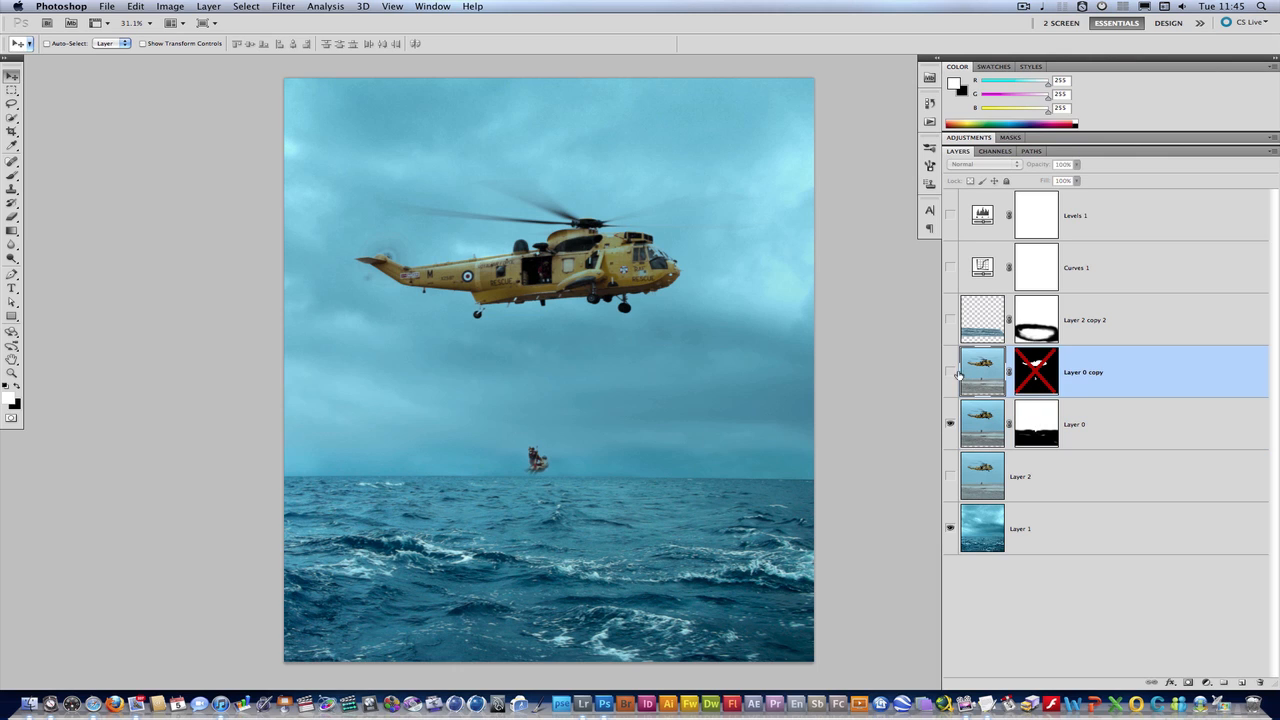
pyautogui.doubleClick(980, 373)
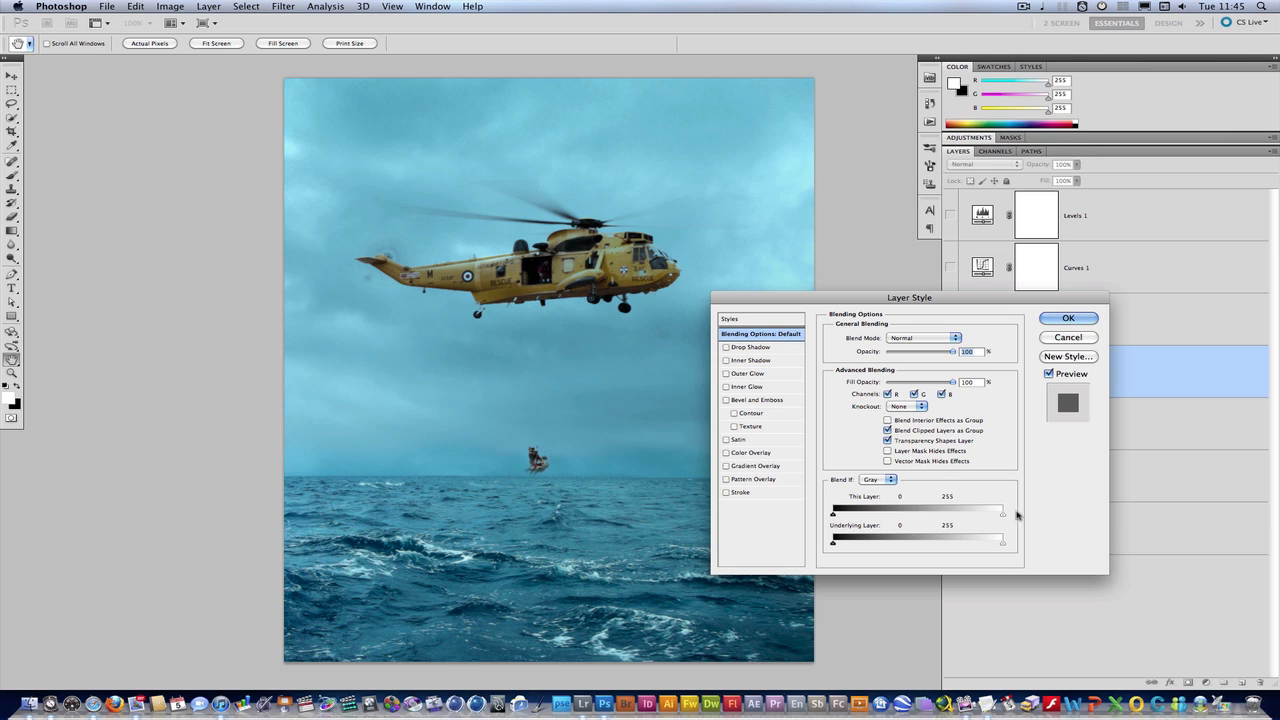
pyautogui.click(1065, 319)
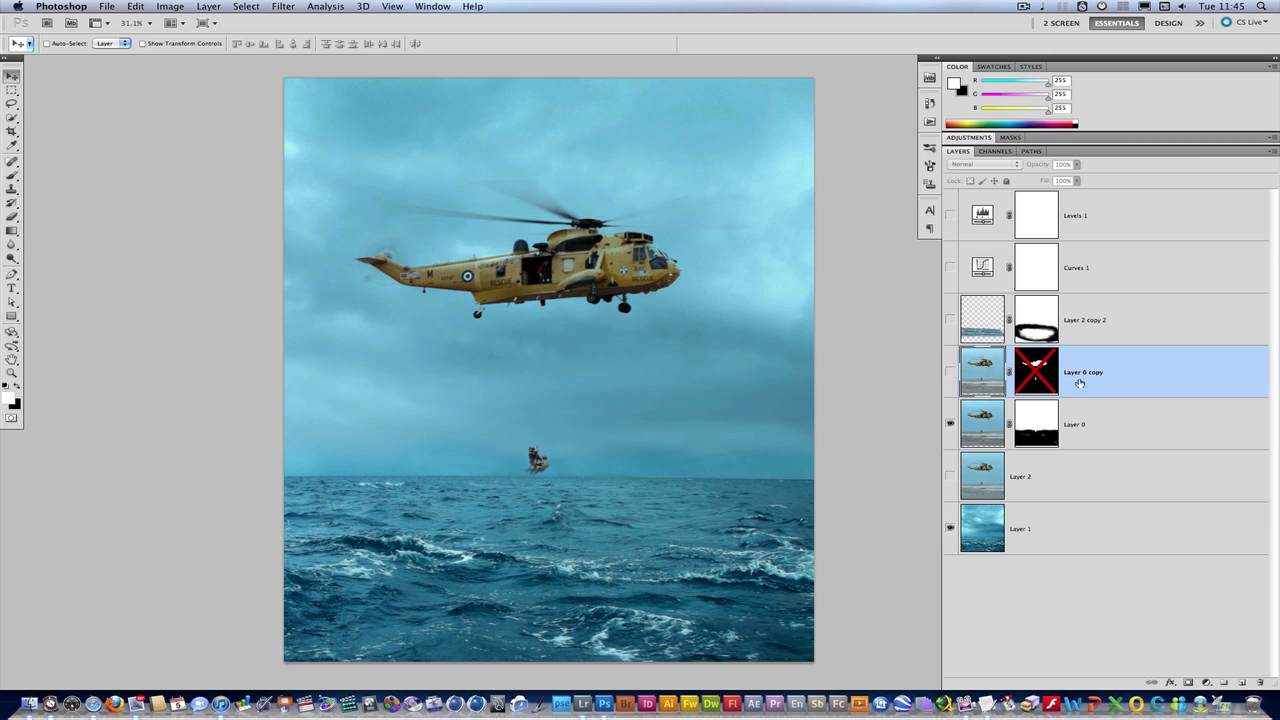
pyautogui.click(950, 372)
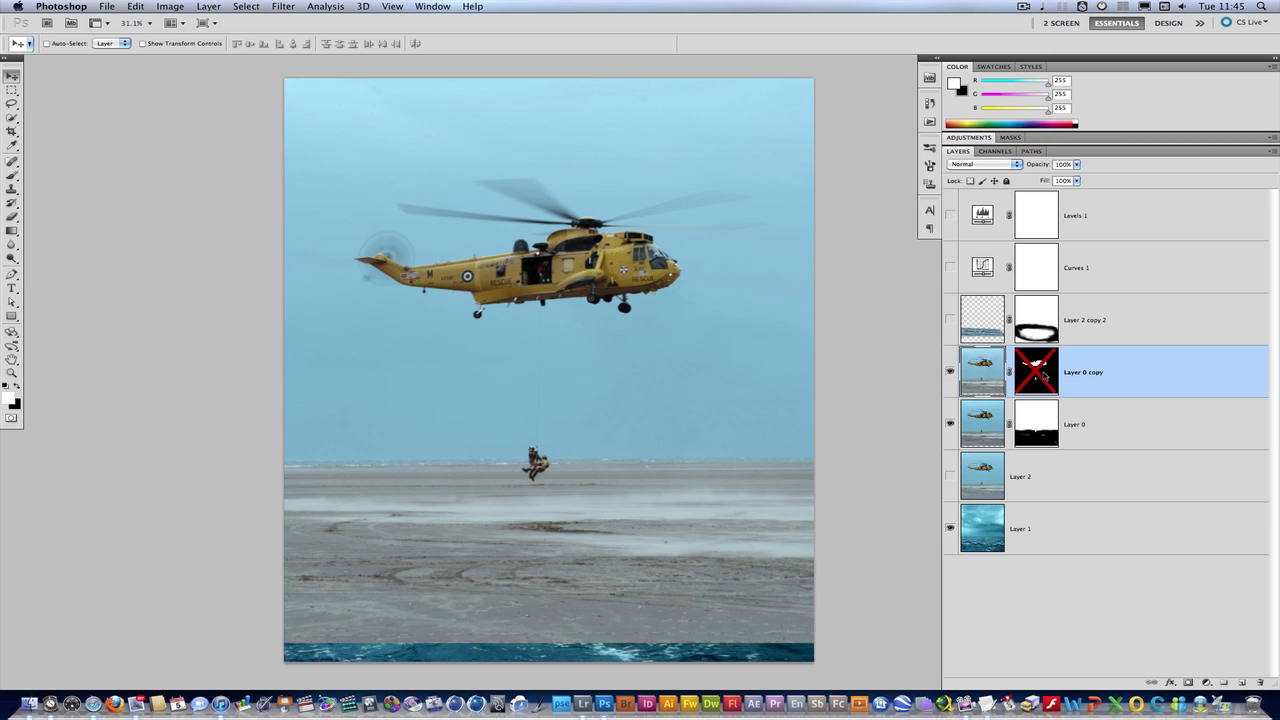
# Enable Layer 0 copy's layer mask, and hide and show the layer to compare the composite
pyautogui.keyDown('shift'); pyautogui.click(1039, 374); pyautogui.keyUp('shift')
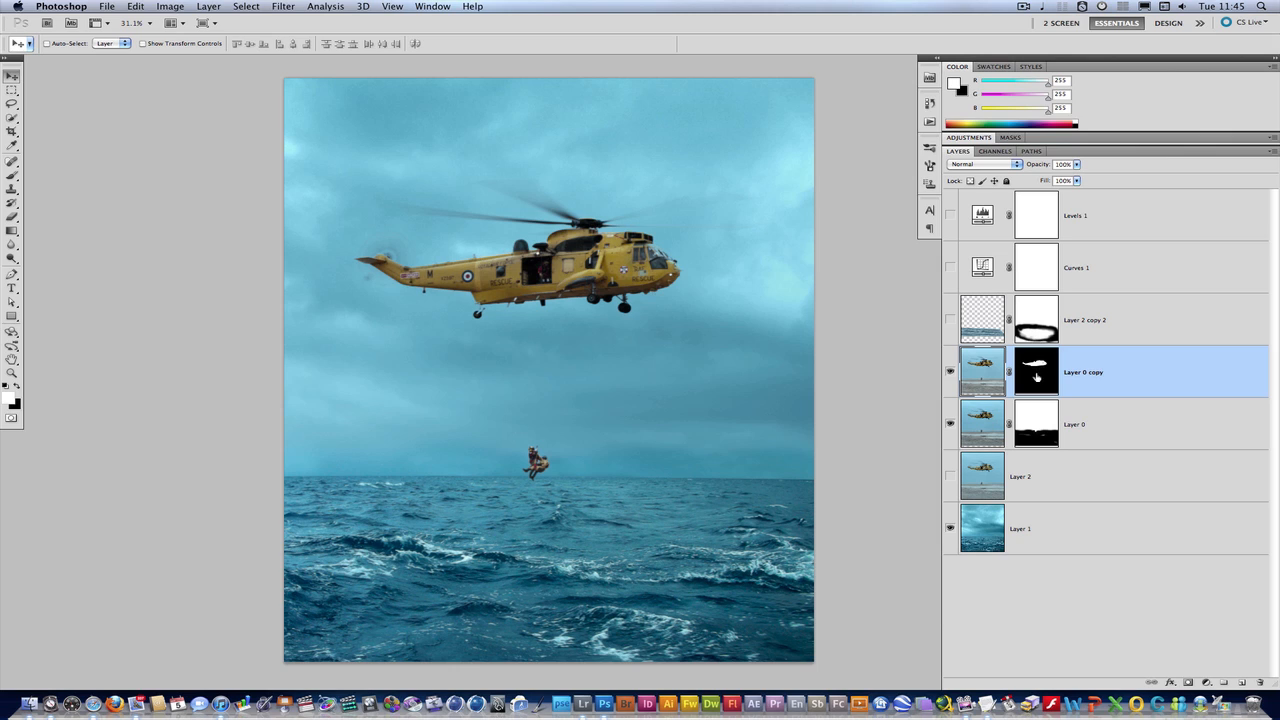
pyautogui.click(951, 373)
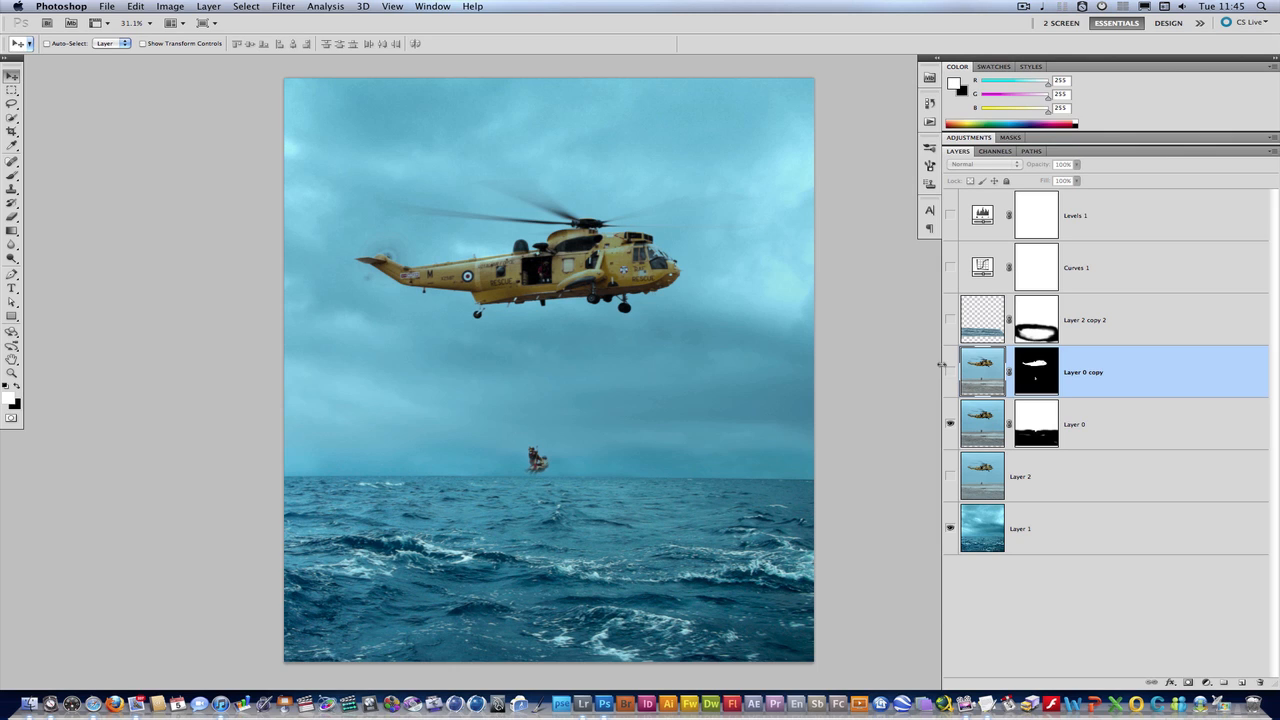
pyautogui.click(950, 372)
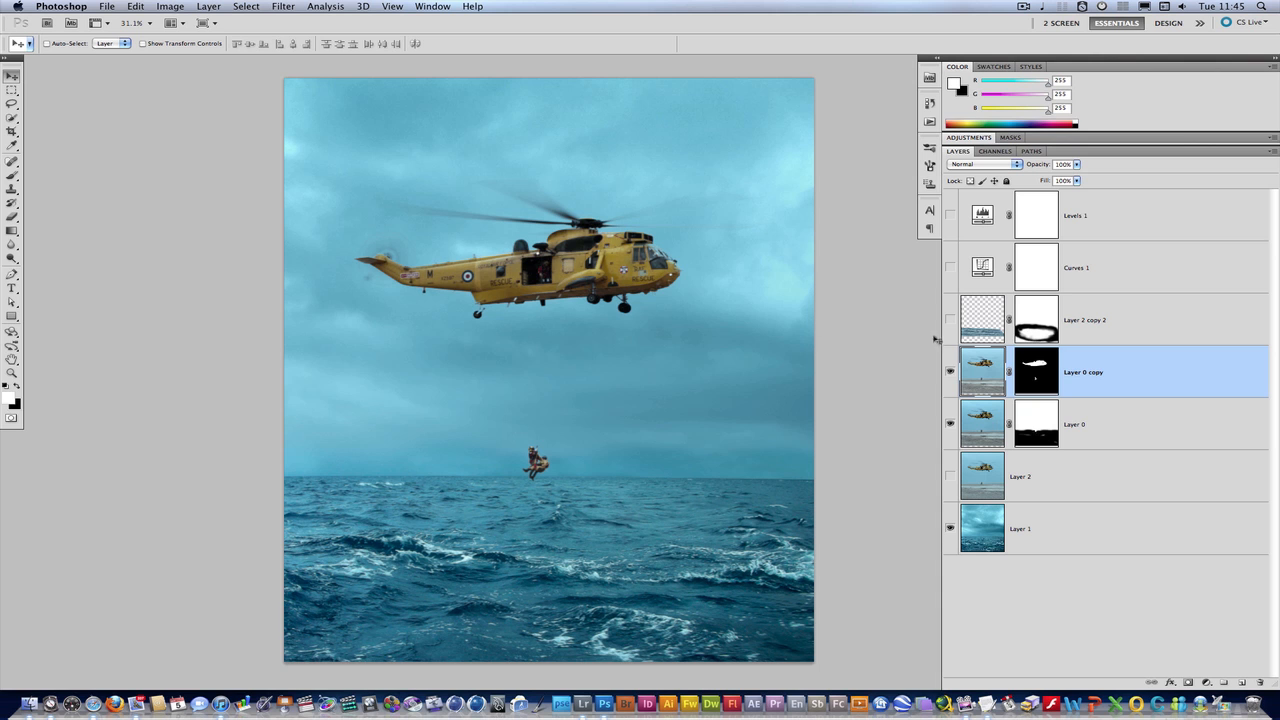
# Compare the helicopter up close with Layer 0 copy hidden and shown, and inspect the helicopter area of its layer mask on its own
pyautogui.click(950, 372)
pyautogui.scroll(1, 568, 280)
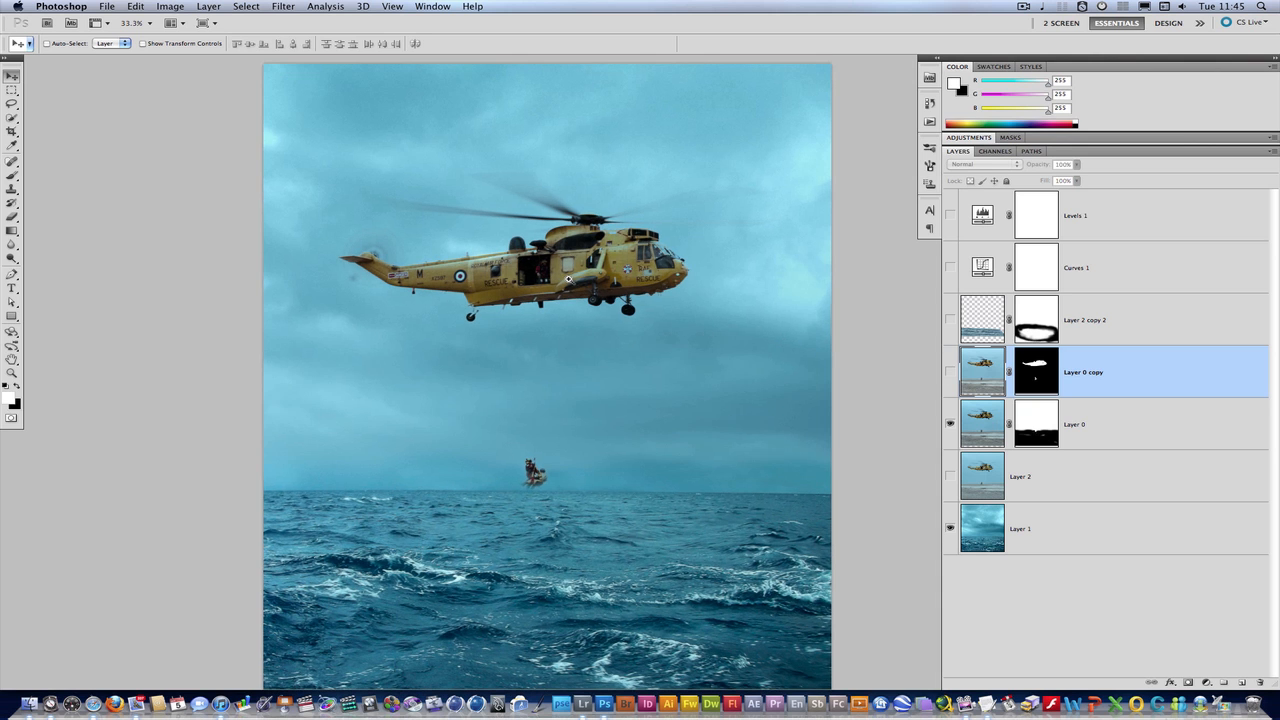
pyautogui.scroll(3, 568, 280)
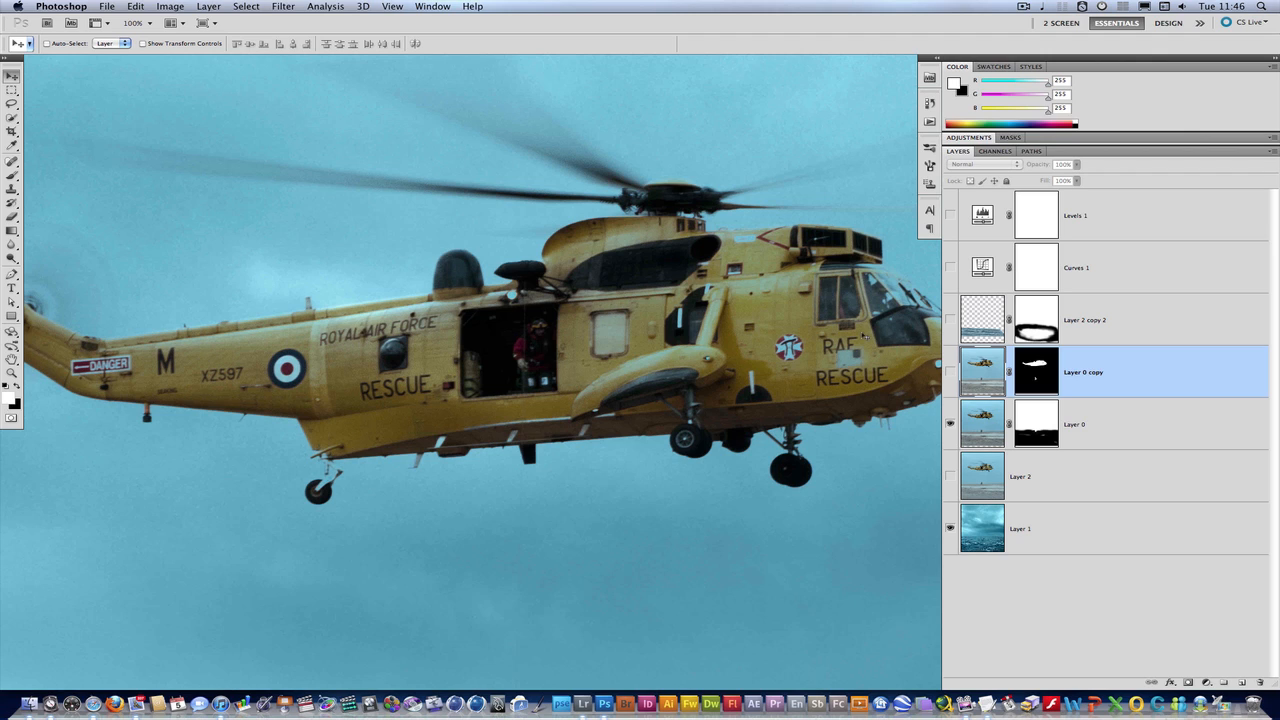
pyautogui.click(950, 370)
pyautogui.click(950, 370)
pyautogui.click(951, 370)
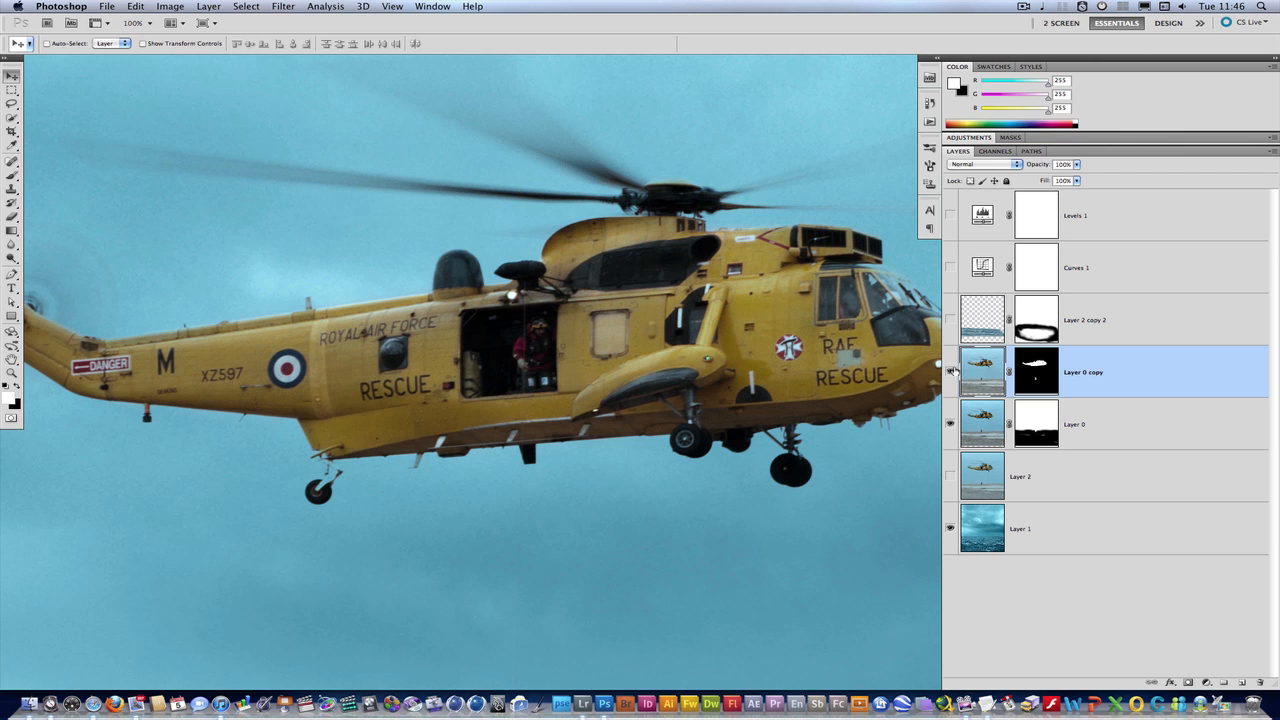
pyautogui.keyDown('alt'); pyautogui.click(1035, 374); pyautogui.keyUp('alt')
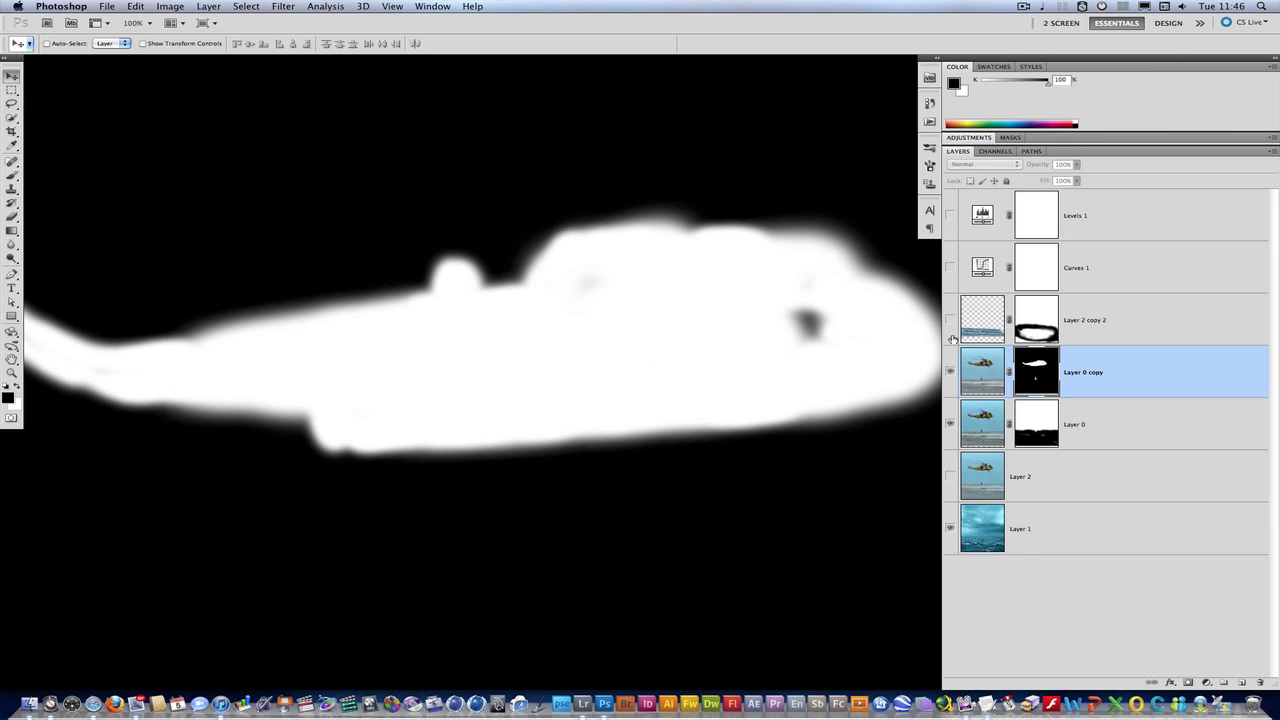
pyautogui.click(951, 371)
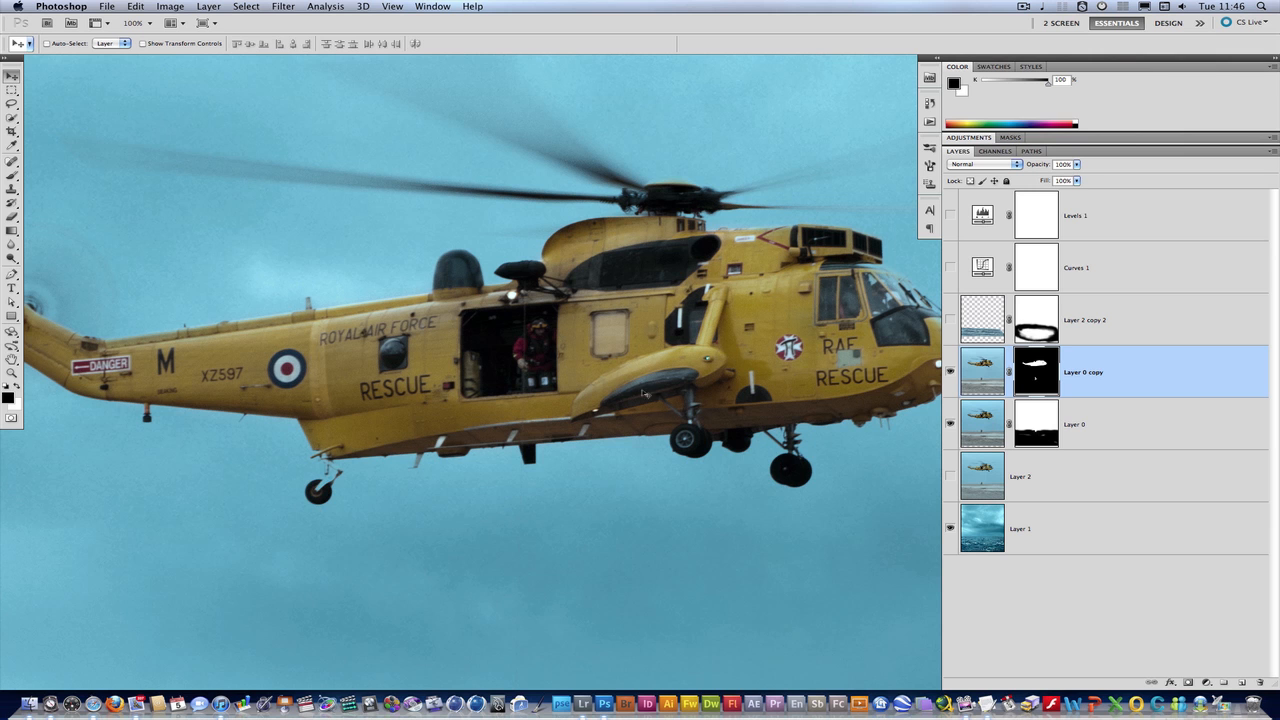
# Compare the winched figures with Layer 0 copy hidden and shown, and inspect that area of its layer mask on its own
pyautogui.scroll(-10, 626, 495)
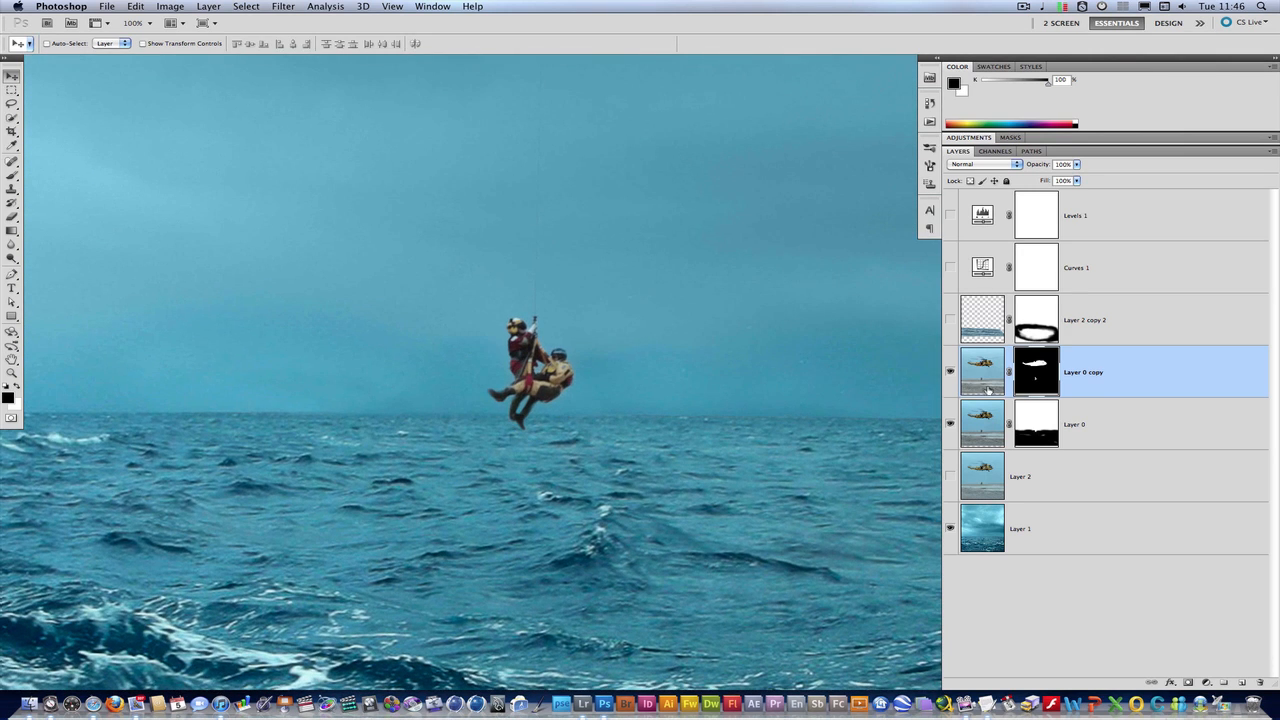
pyautogui.click(951, 372)
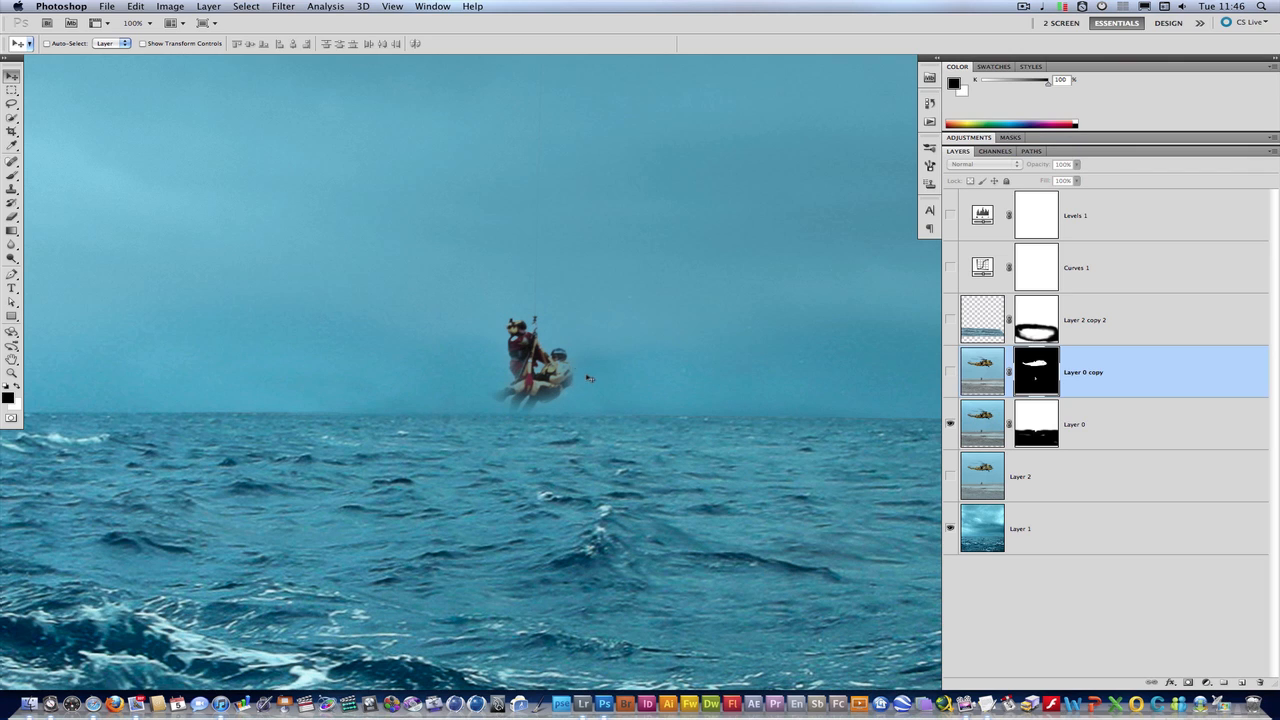
pyautogui.click(950, 372)
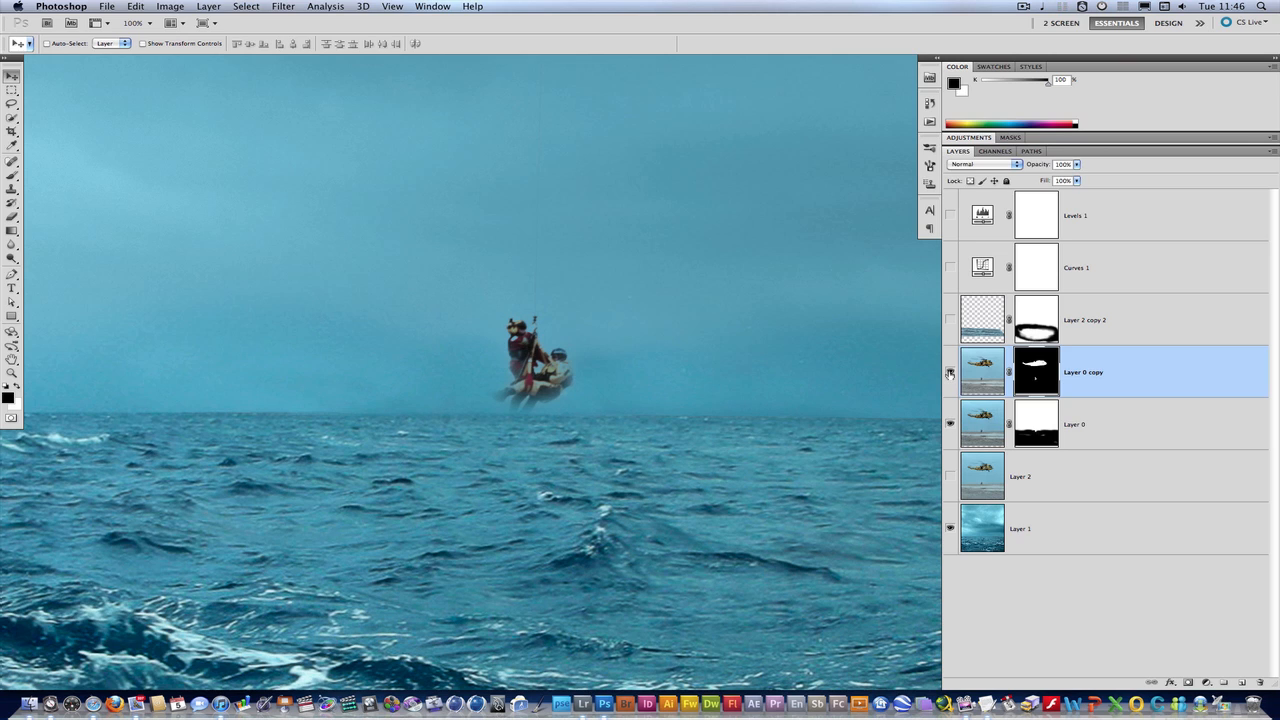
pyautogui.click(950, 372)
pyautogui.click(950, 374)
pyautogui.keyDown('alt'); pyautogui.click(1040, 374); pyautogui.keyUp('alt')
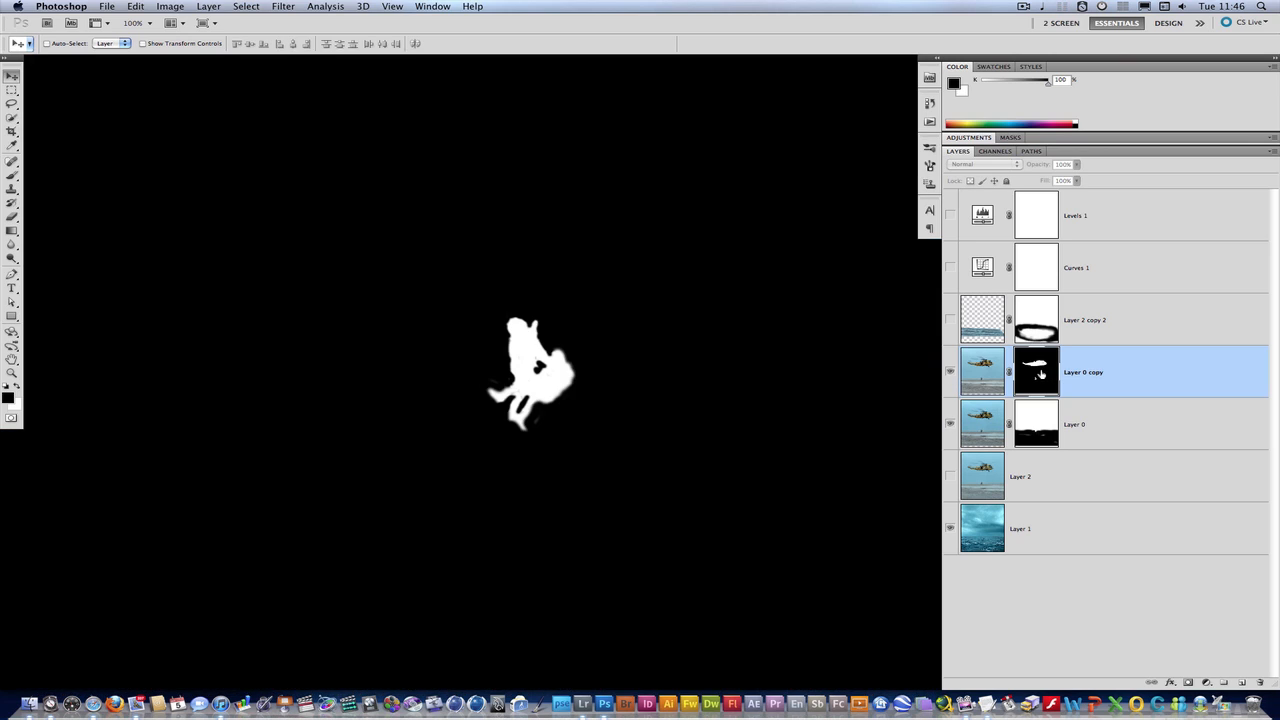
pyautogui.click(960, 376)
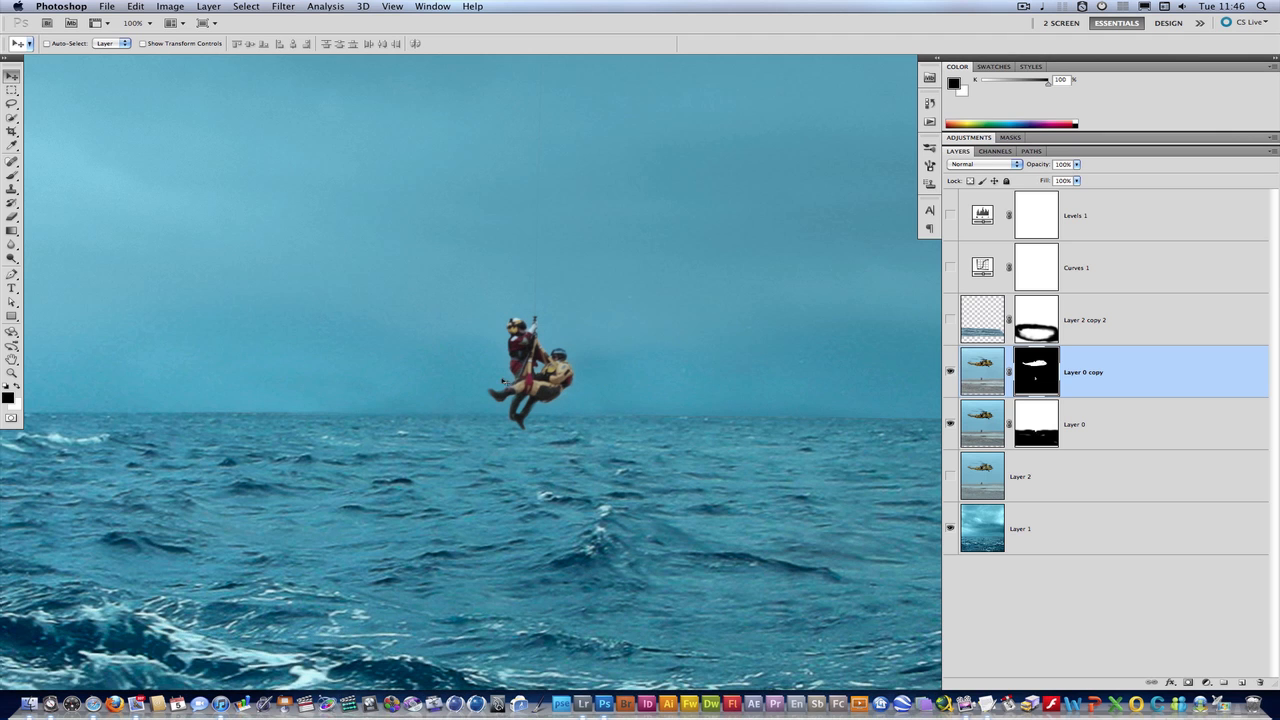
# Preview the water swirl of Layer 2 copy 2 over the whole composite, and hide the layer again
pyautogui.press('super+minus')
pyautogui.press('super+minus')
pyautogui.press('super+minus')
pyautogui.press('super+minus')
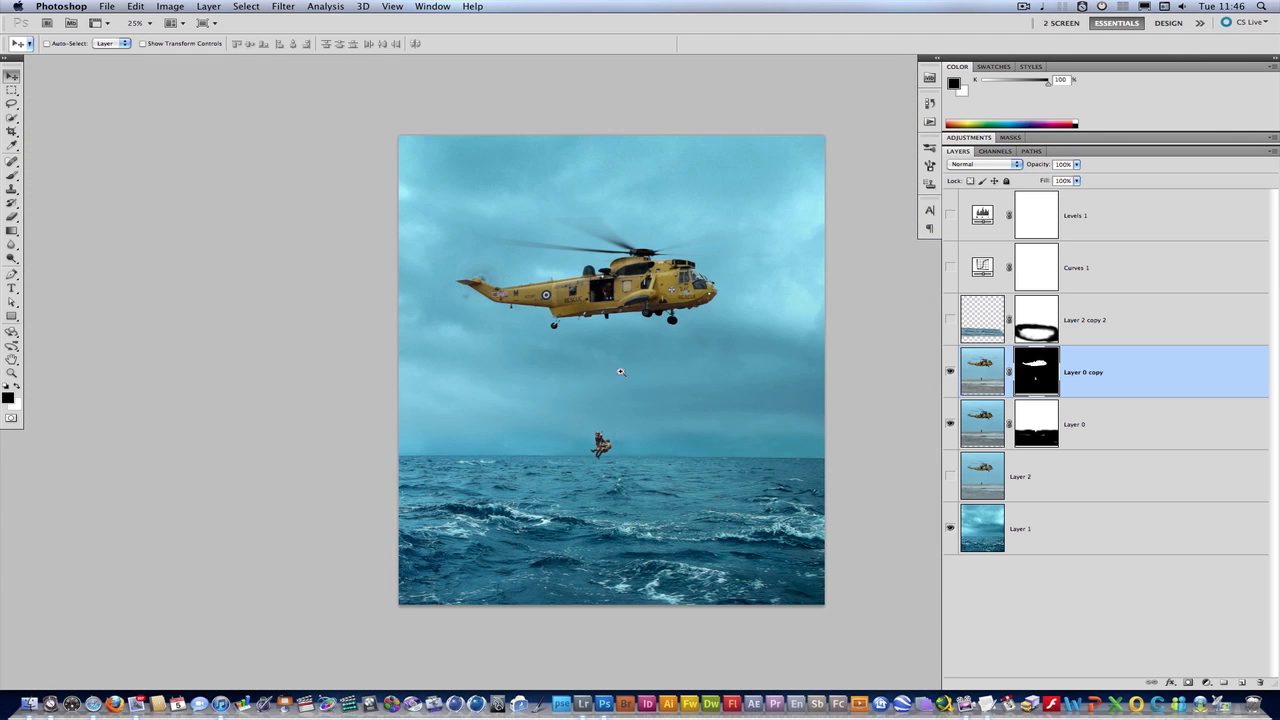
pyautogui.press('super+plus')
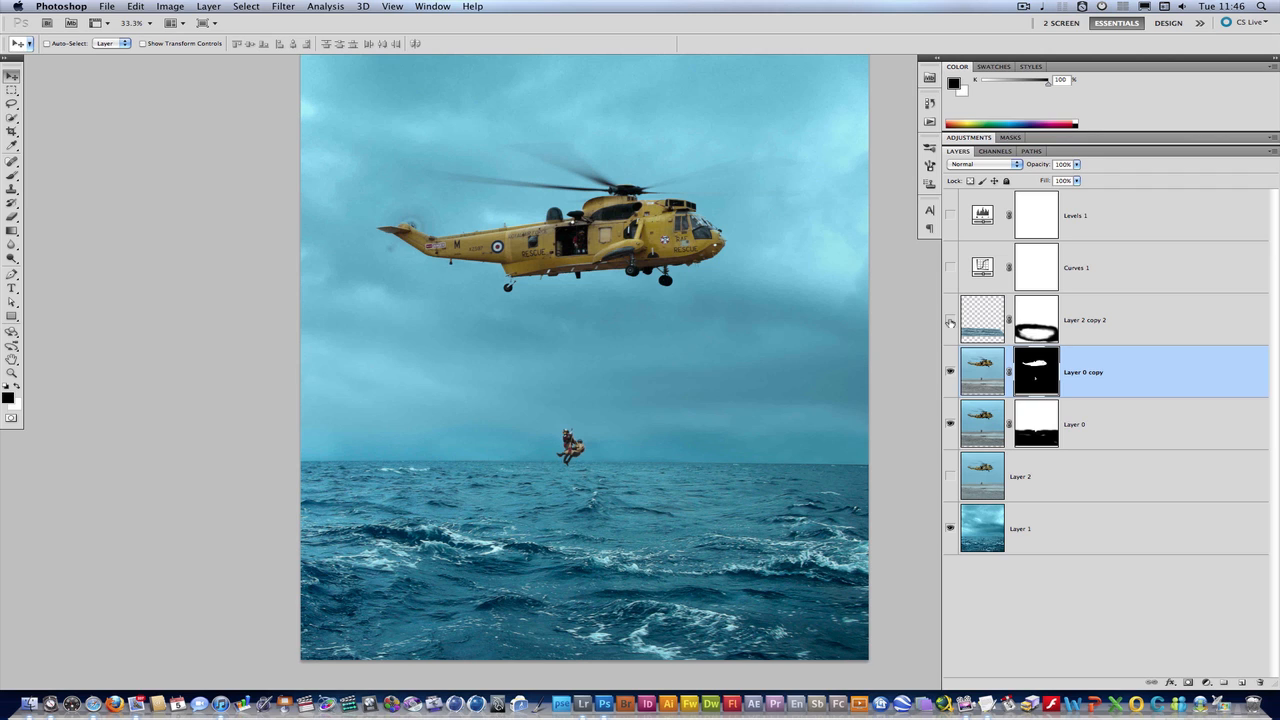
pyautogui.click(950, 320)
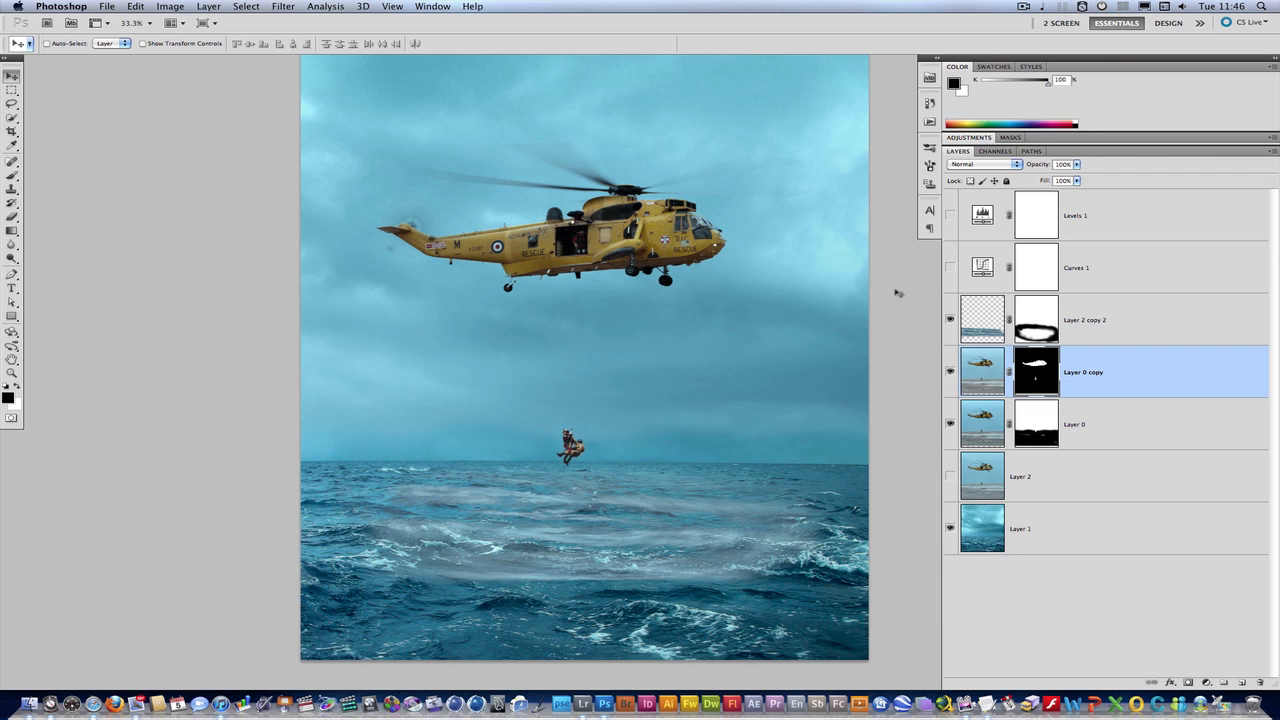
pyautogui.click(950, 320)
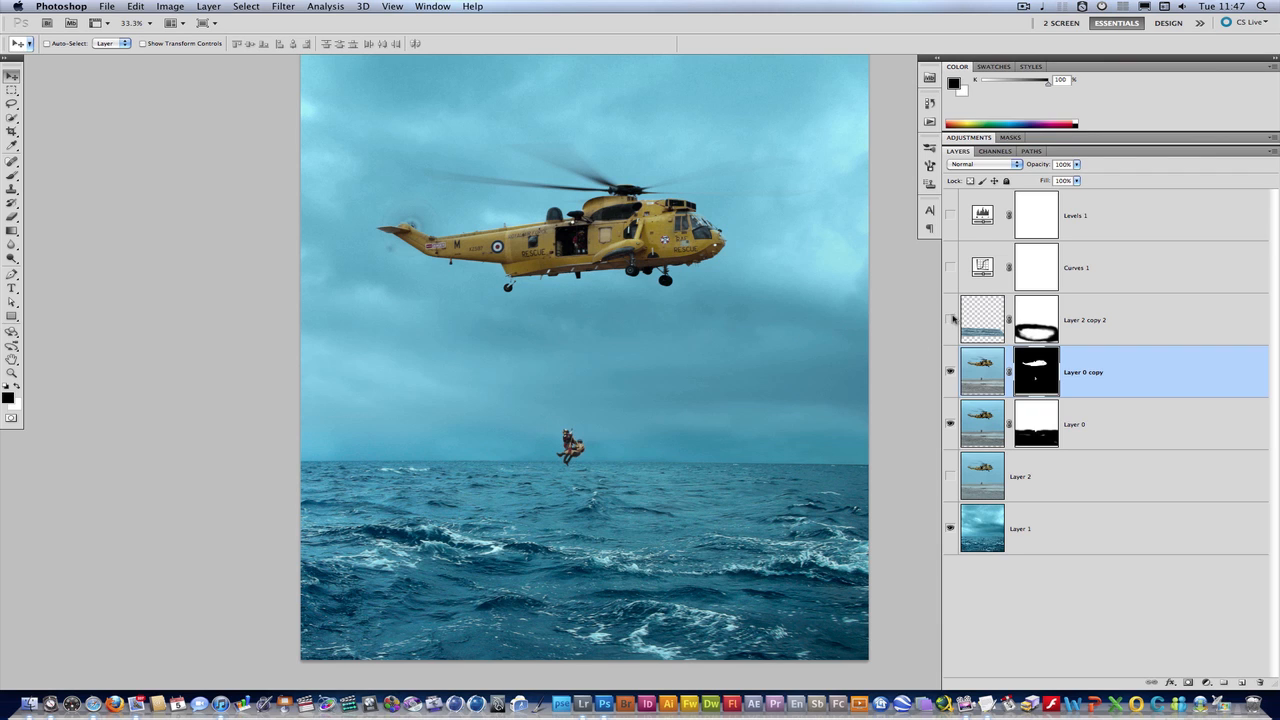
# Make Layer 1 active and hide Layer 0 and Layer 0 copy, leaving only the stormy sea background
pyautogui.click(1058, 540)
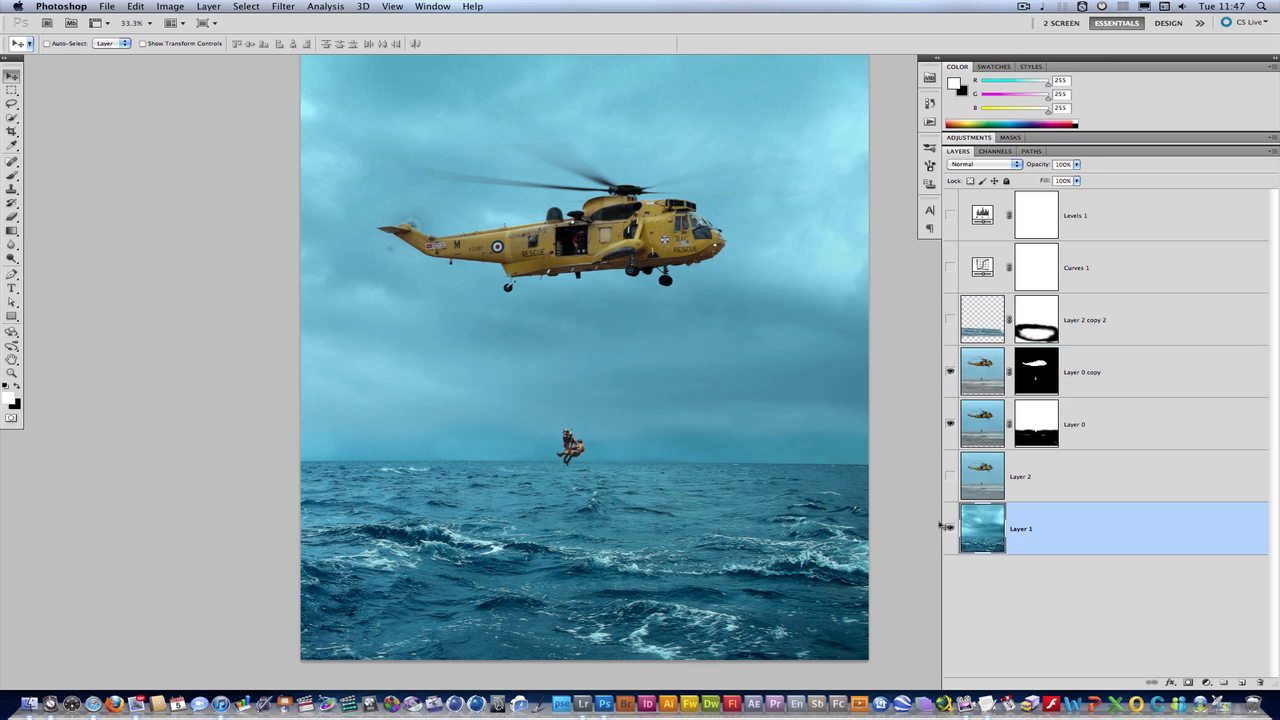
pyautogui.click(951, 423)
pyautogui.click(950, 370)
pyautogui.click(950, 370)
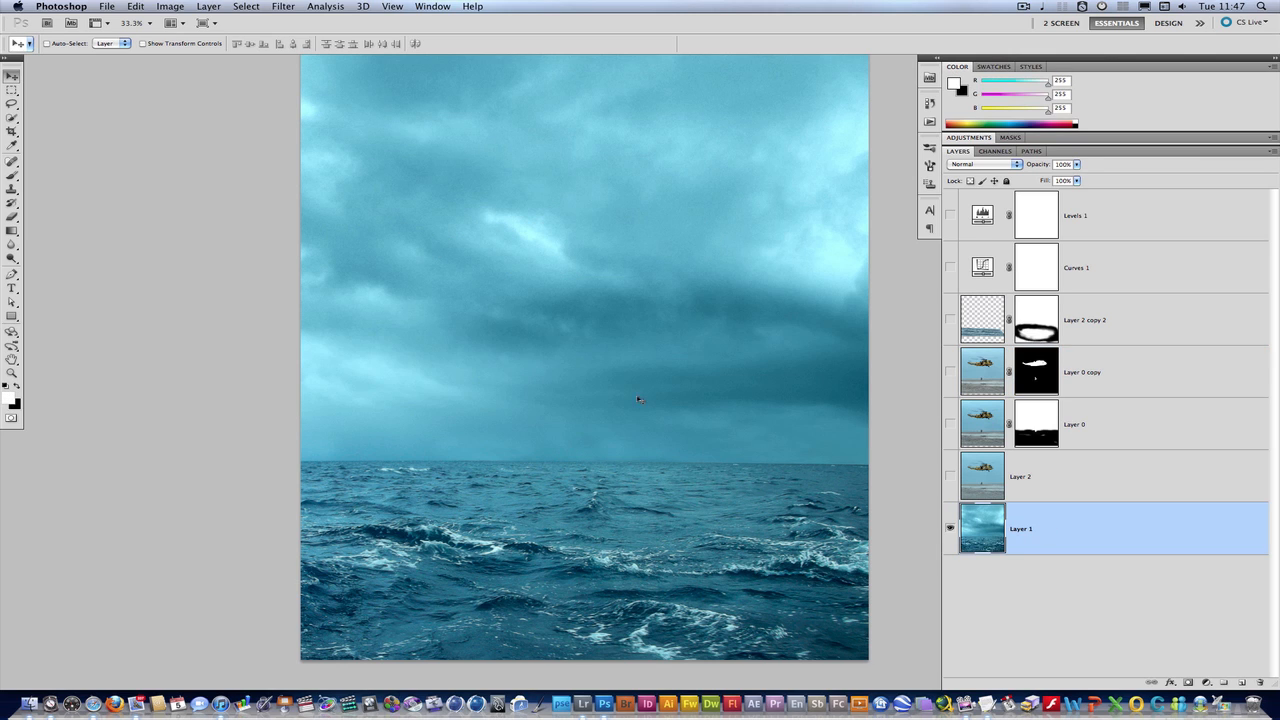
# Copy a rectangular area of the sea below the horizon from Layer 1 to a new layer, and hide Layer 1
pyautogui.click(11, 90)
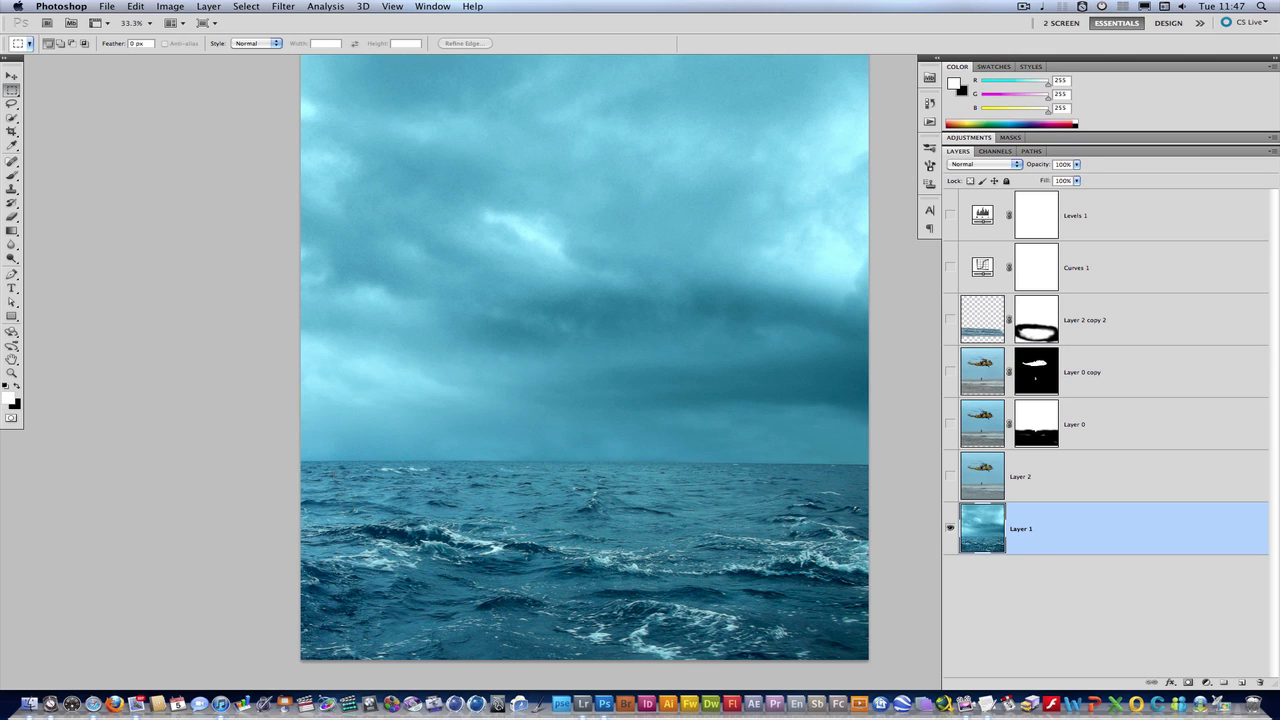
pyautogui.moveTo(845, 653); pyautogui.dragTo(842, 652)
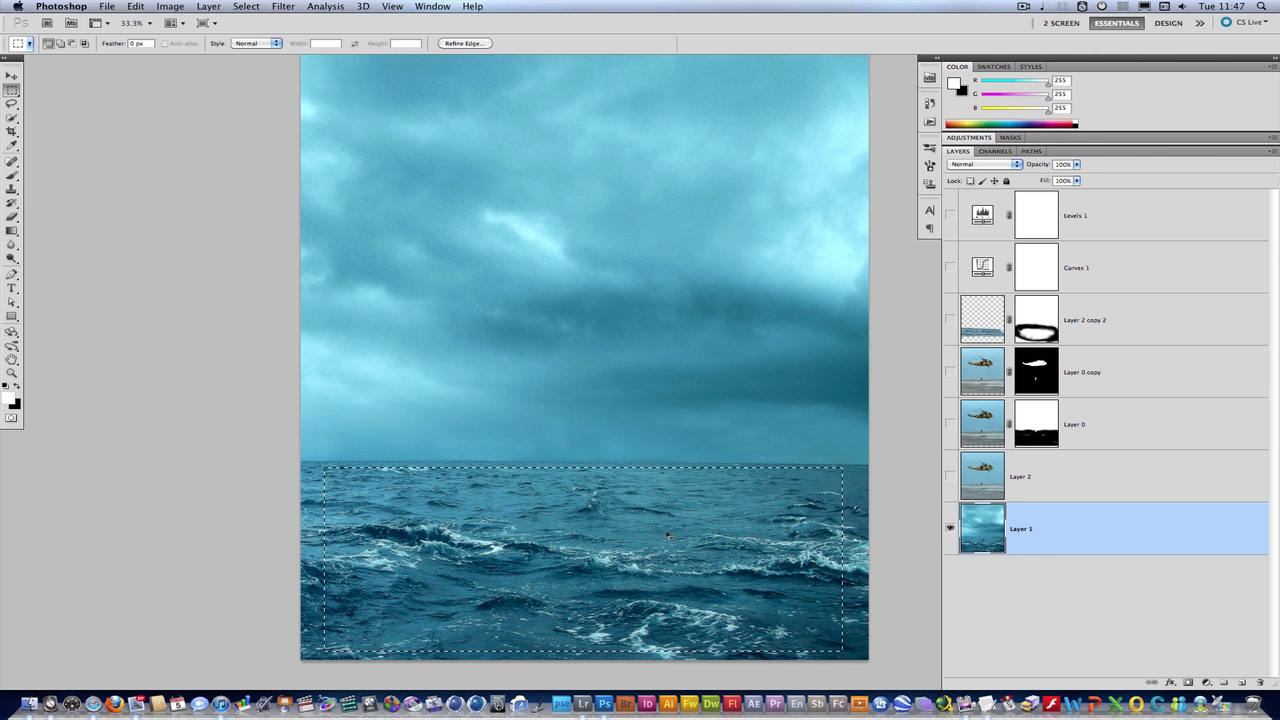
pyautogui.press('super+j')
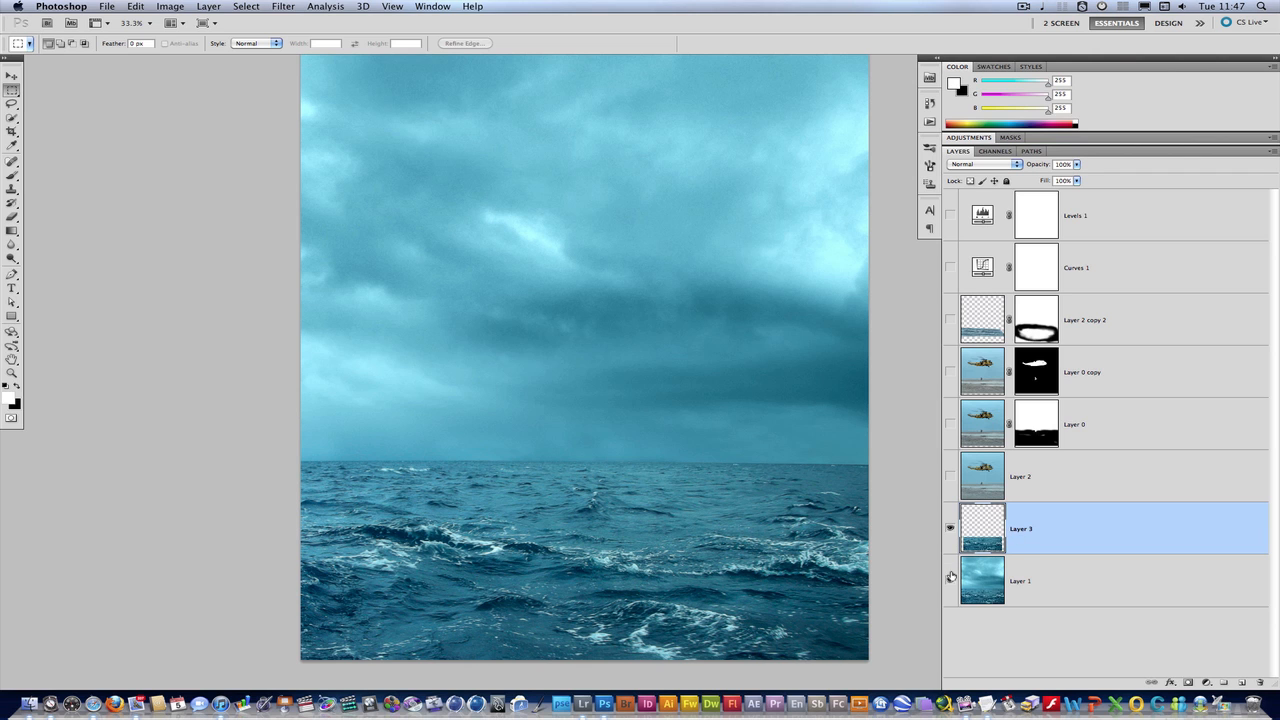
pyautogui.click(950, 580)
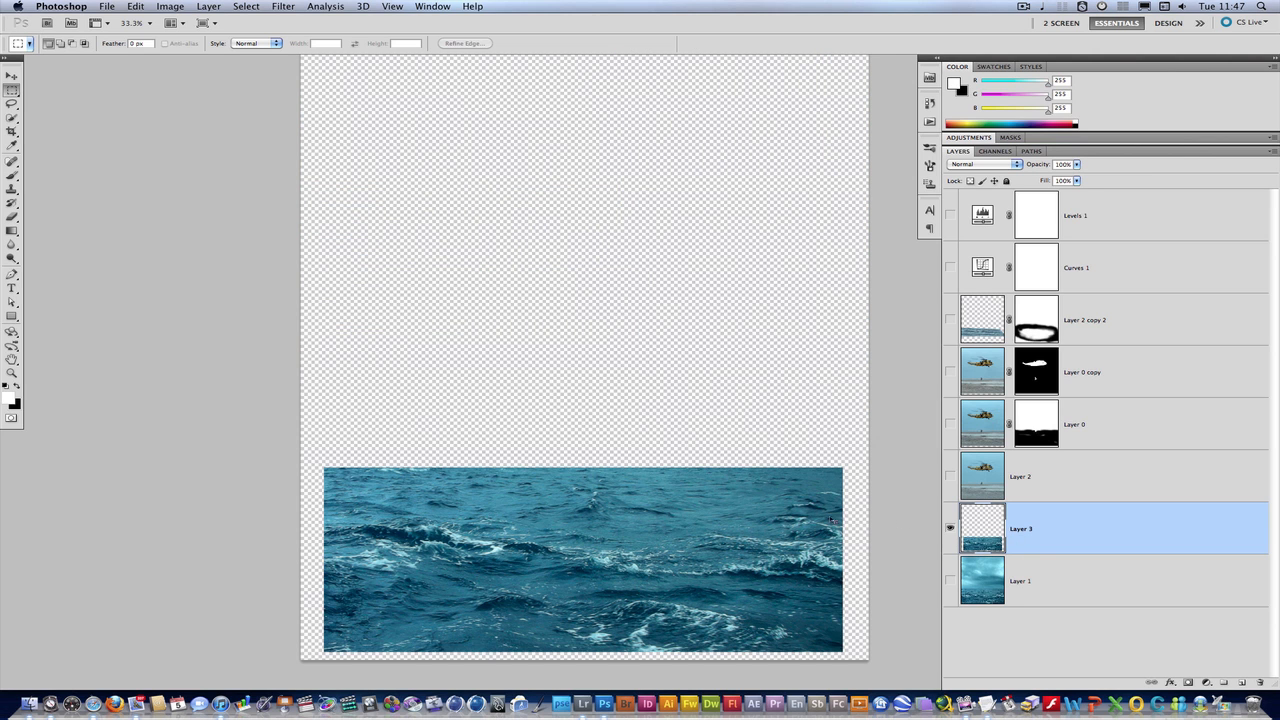
# Stretch the copied sea layer with Free Transform to about 110% width and 344% height so it fills the canvas
pyautogui.press('super+t')
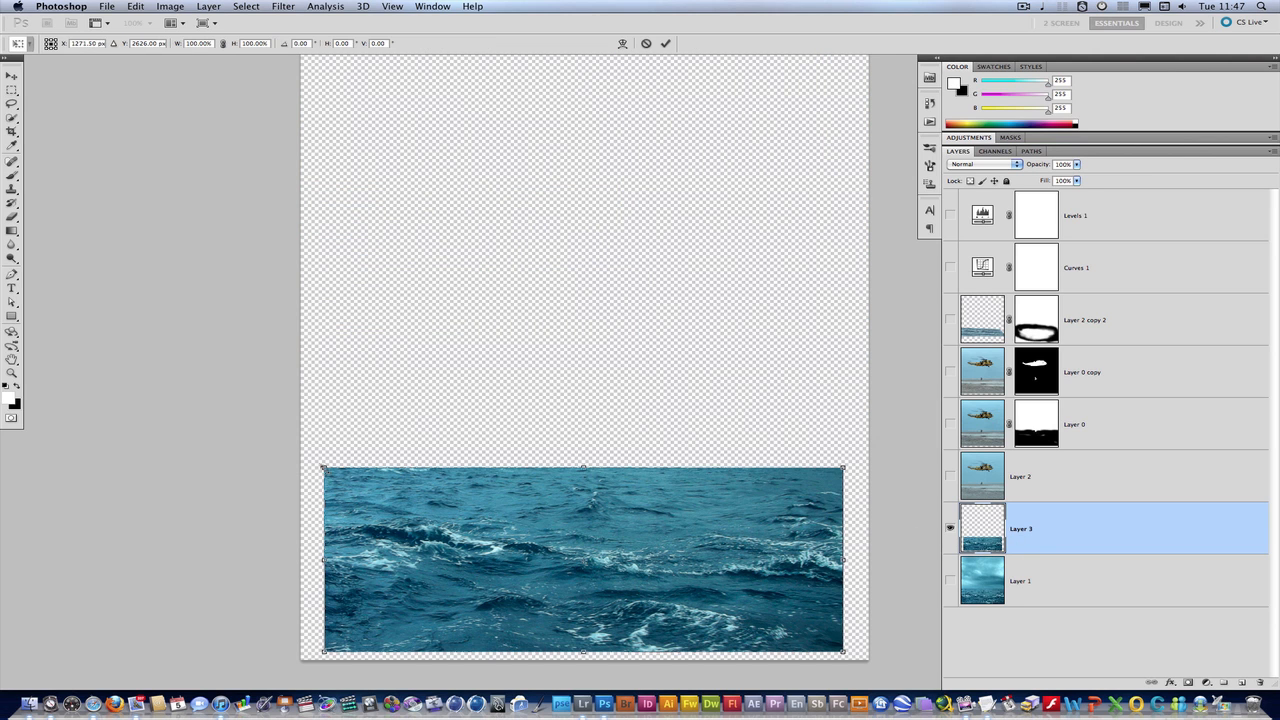
pyautogui.moveTo(324, 467); pyautogui.dragTo(353, 103)
pyautogui.press('super+minus')
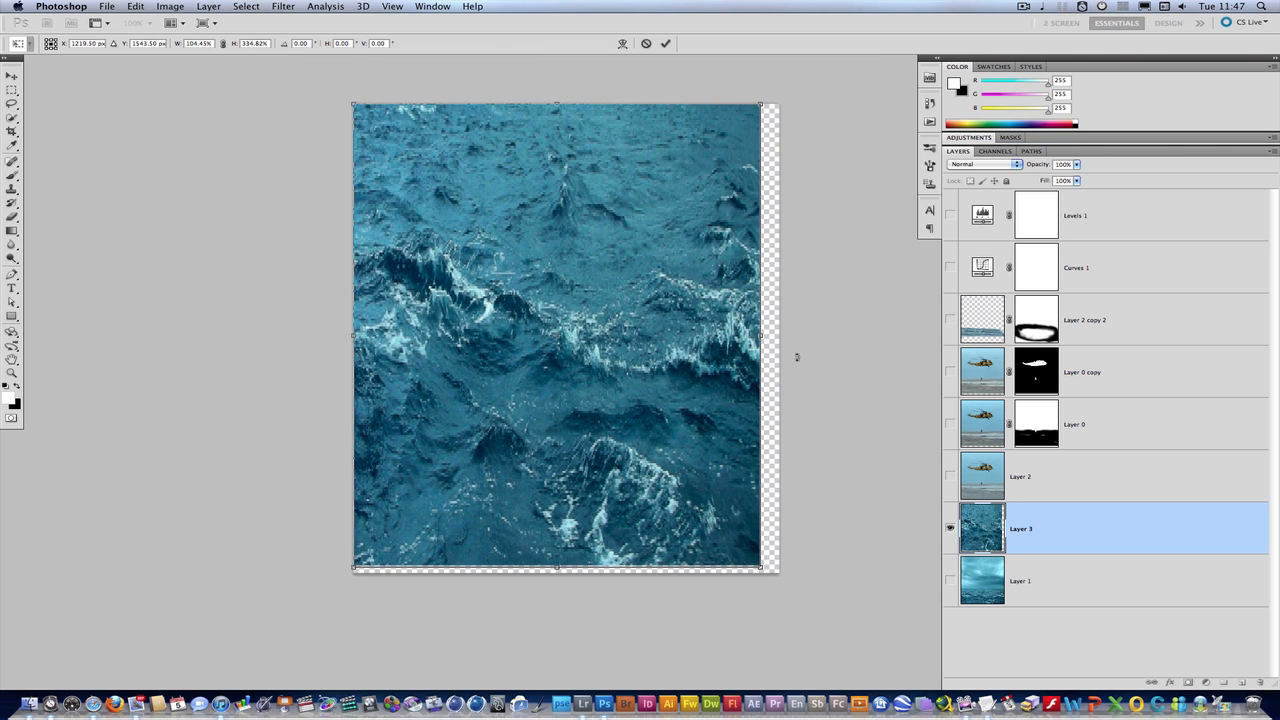
pyautogui.moveTo(760, 335); pyautogui.dragTo(779, 335)
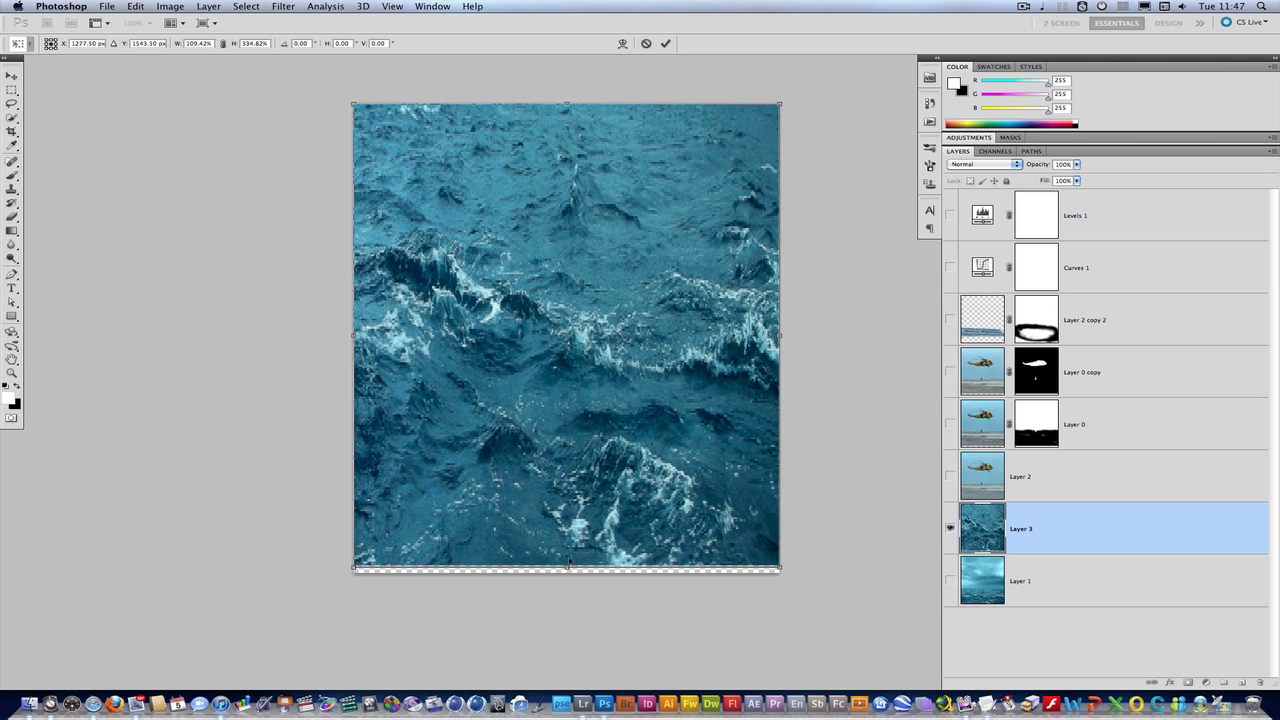
pyautogui.moveTo(566, 569); pyautogui.dragTo(566, 579)
pyautogui.moveTo(352, 340); pyautogui.dragTo(349, 340)
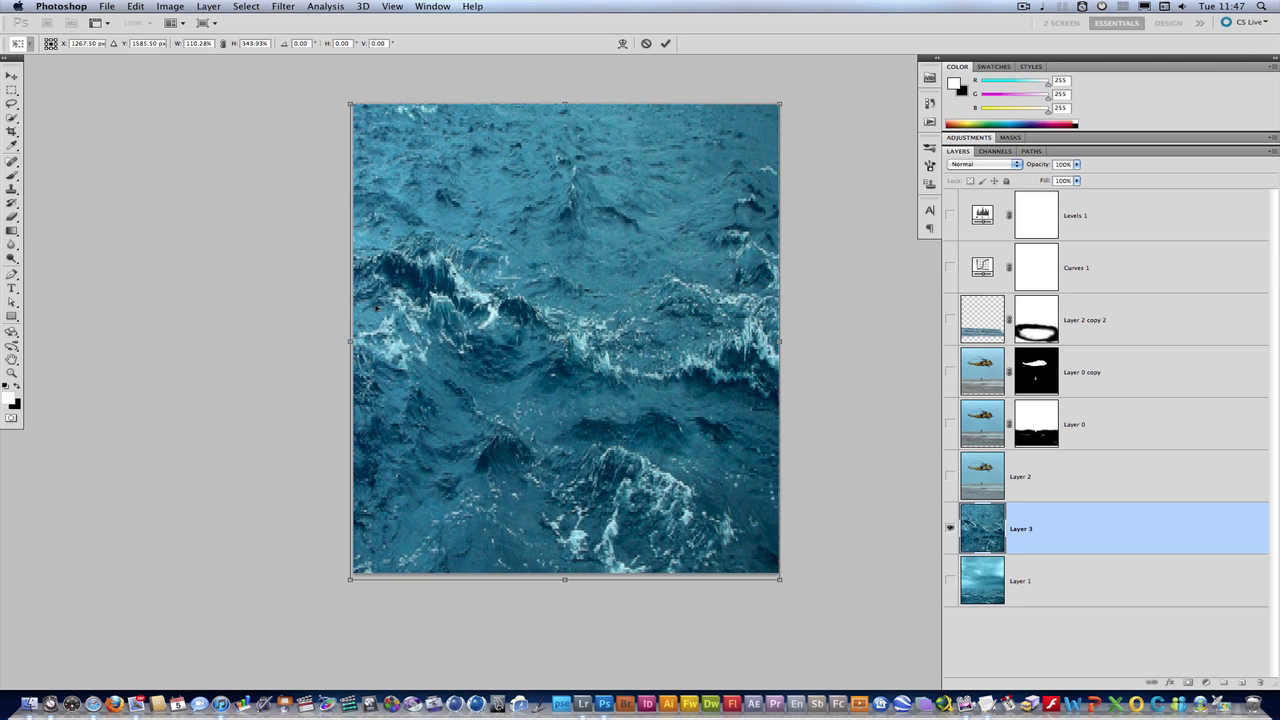
pyautogui.click(665, 43)
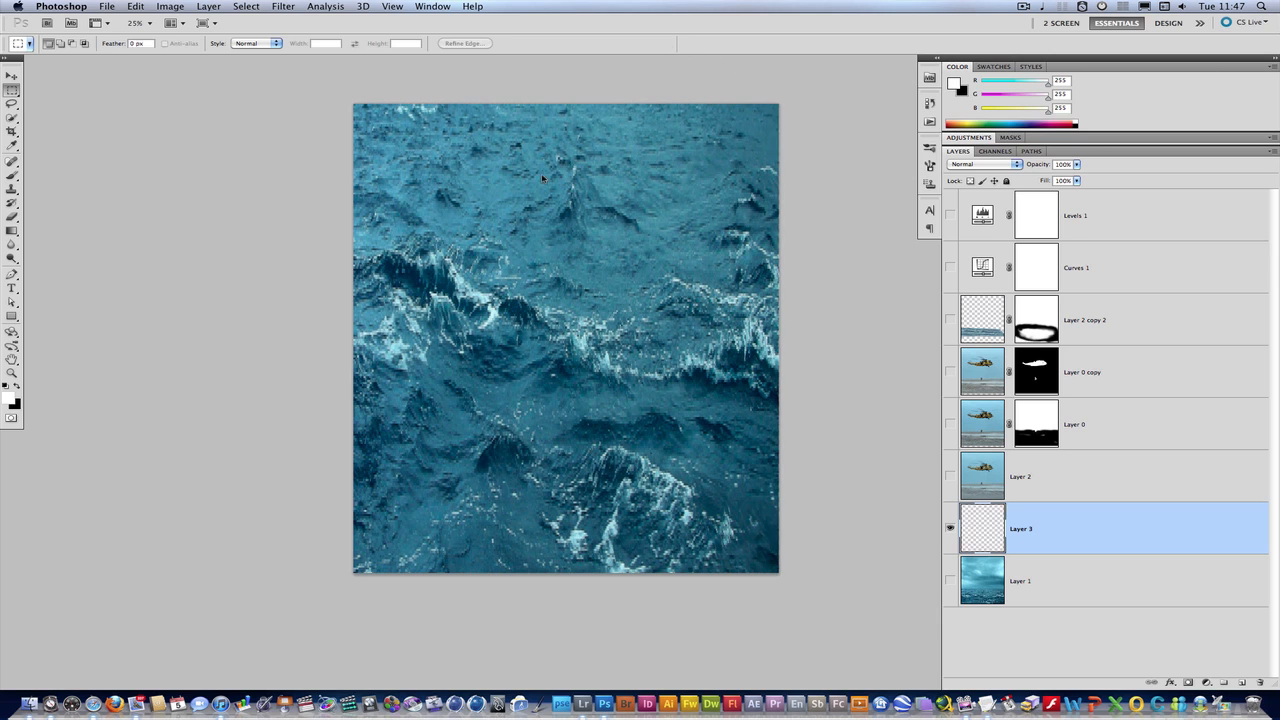
# Apply the Twirl distort filter to the stretched sea layer with an angle of 917°
pyautogui.click(281, 6)
pyautogui.moveTo(319, 157)
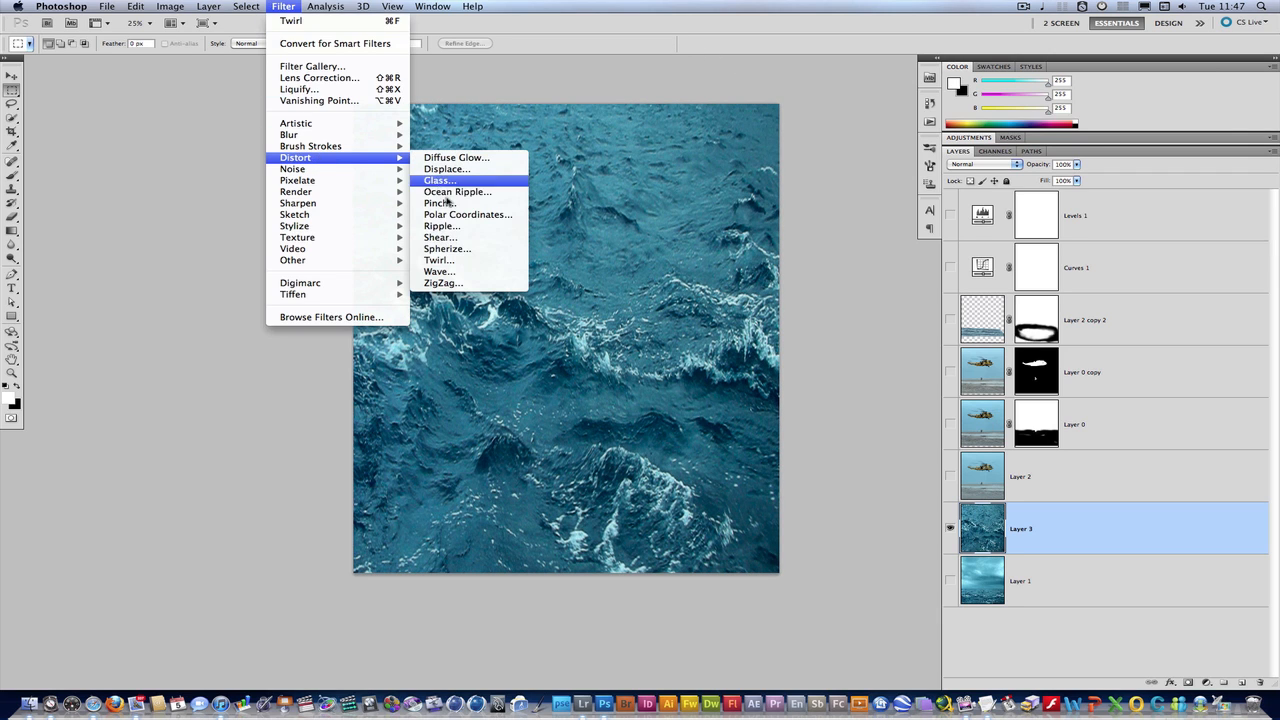
pyautogui.click(438, 260)
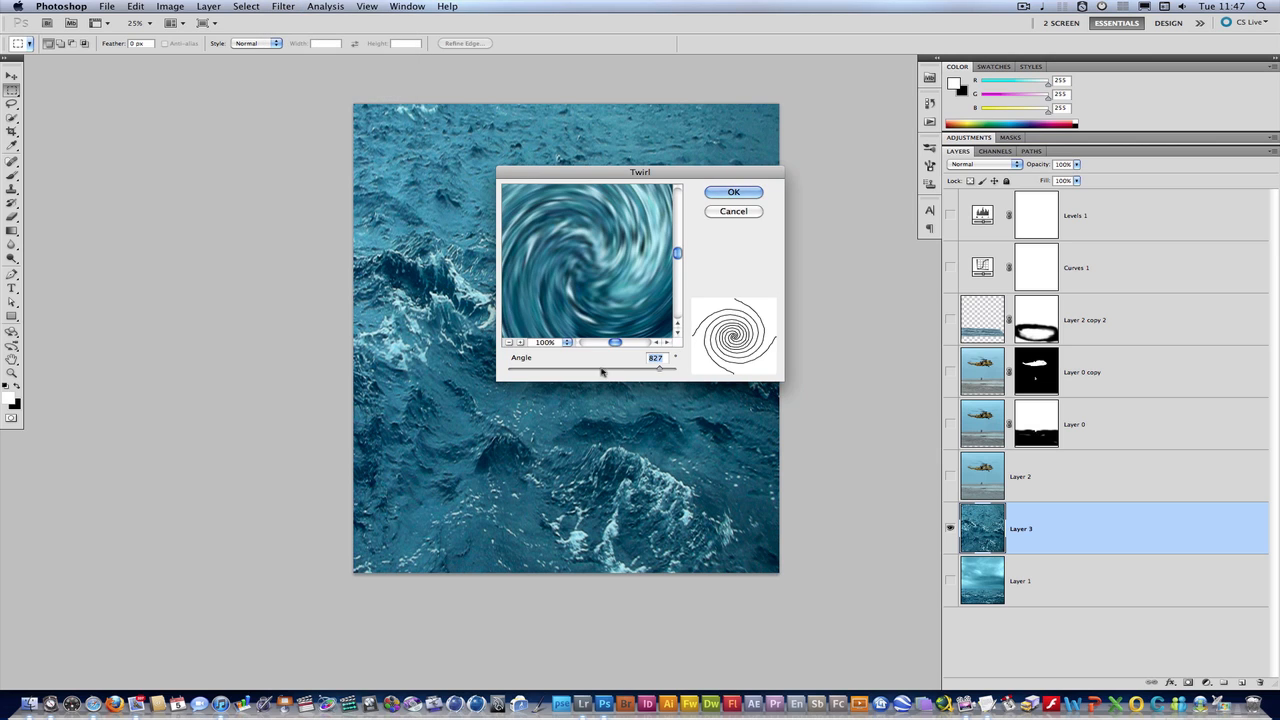
pyautogui.moveTo(660, 372); pyautogui.dragTo(660, 372)
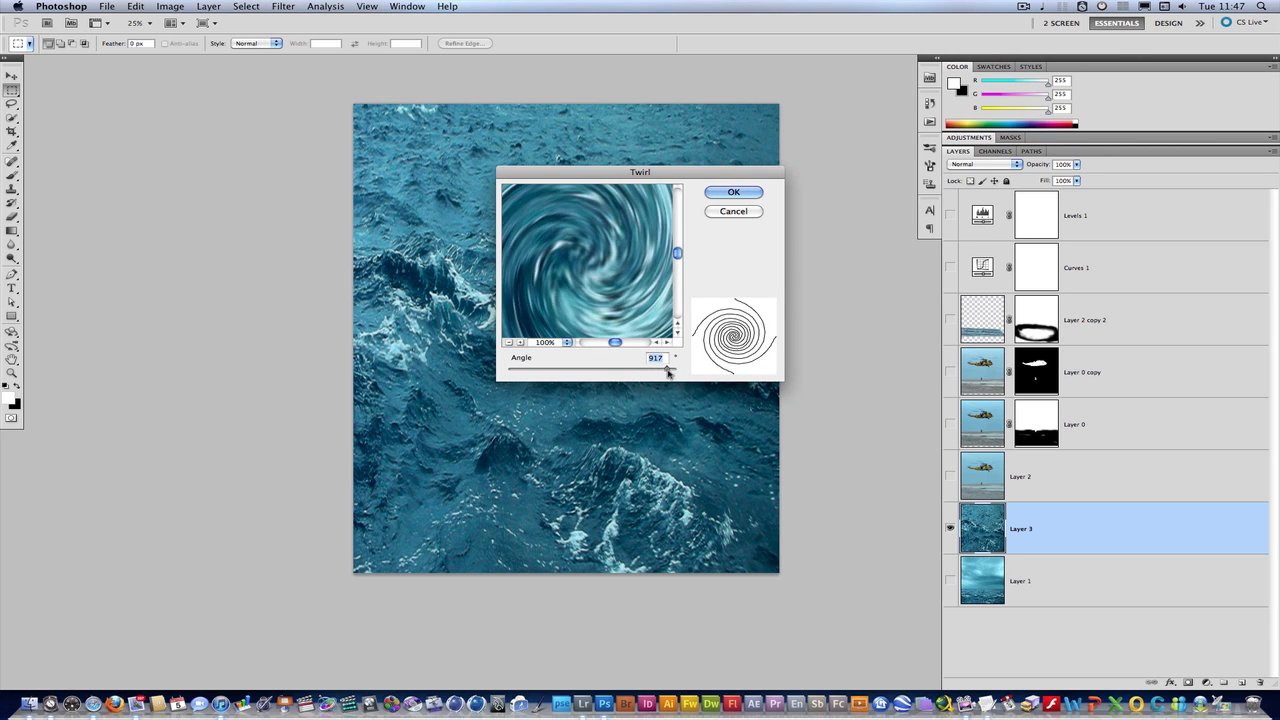
pyautogui.click(730, 193)
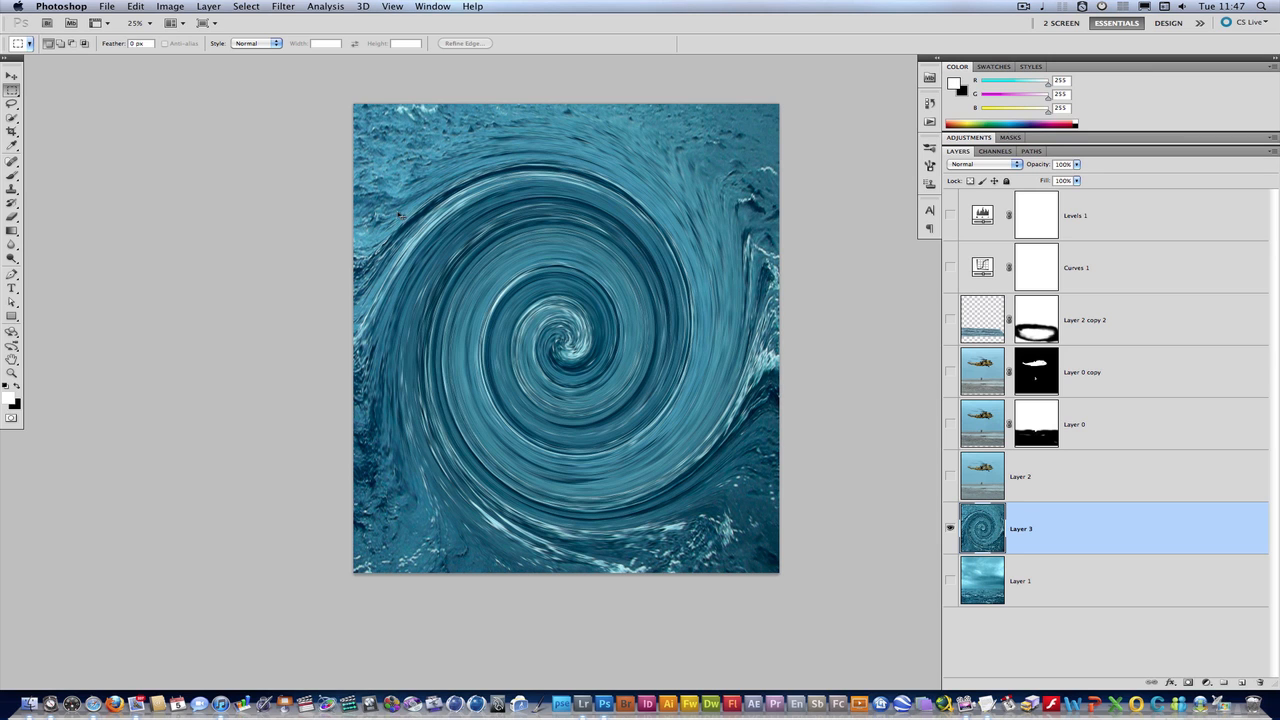
# Distort Layer 3 with Free Transform into a wide, flat perspective shape that narrows toward the horizon, and position it over the lower canvas
pyautogui.click(140, 8)
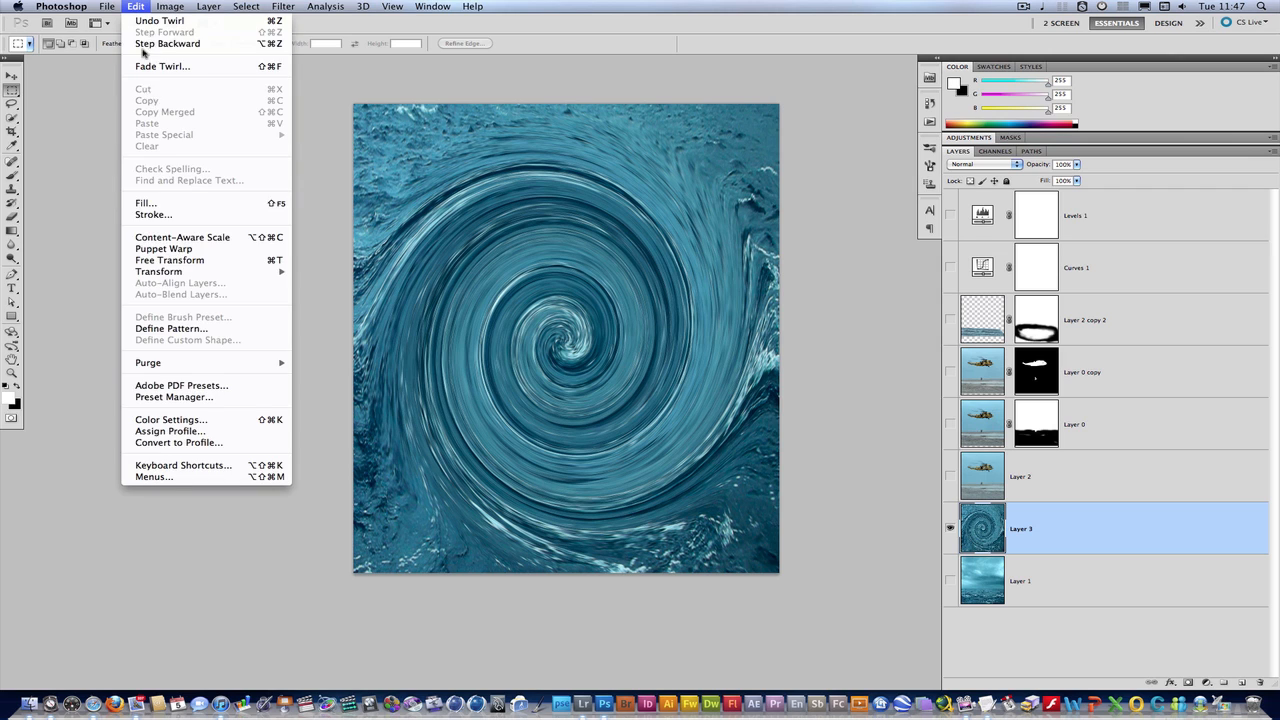
pyautogui.click(209, 262)
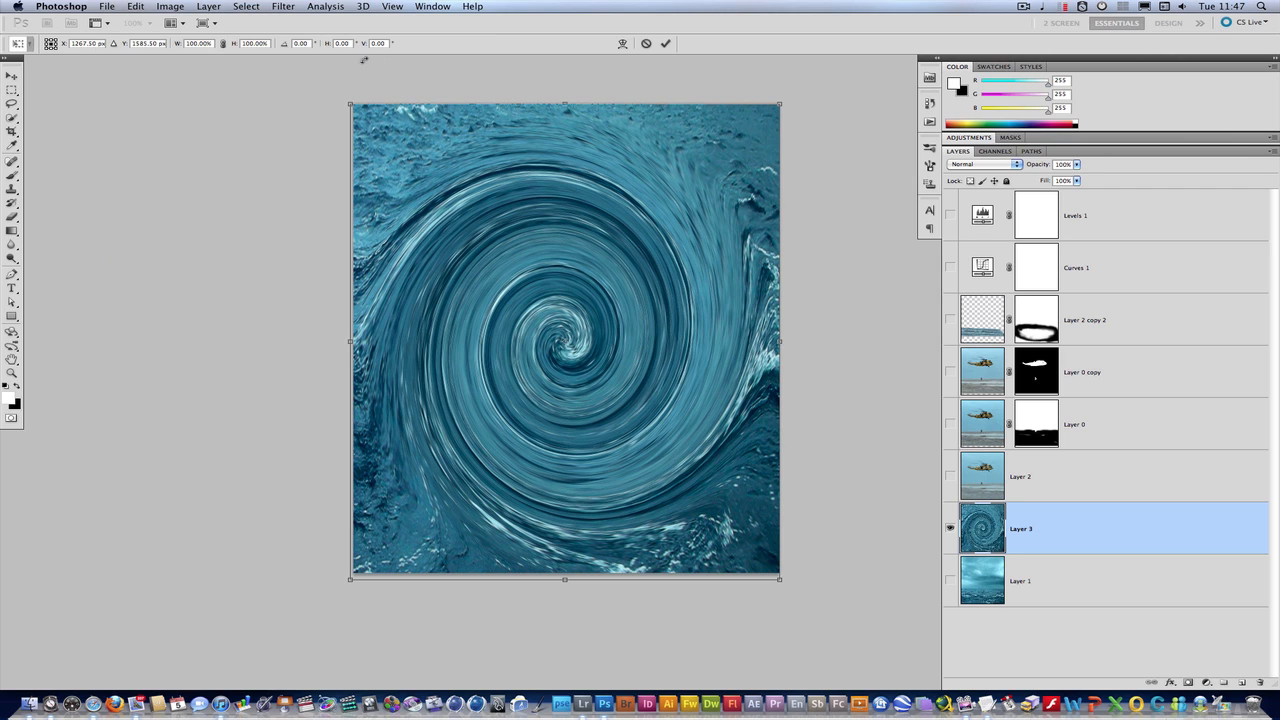
pyautogui.moveTo(352, 104); pyautogui.dragTo(436, 318)
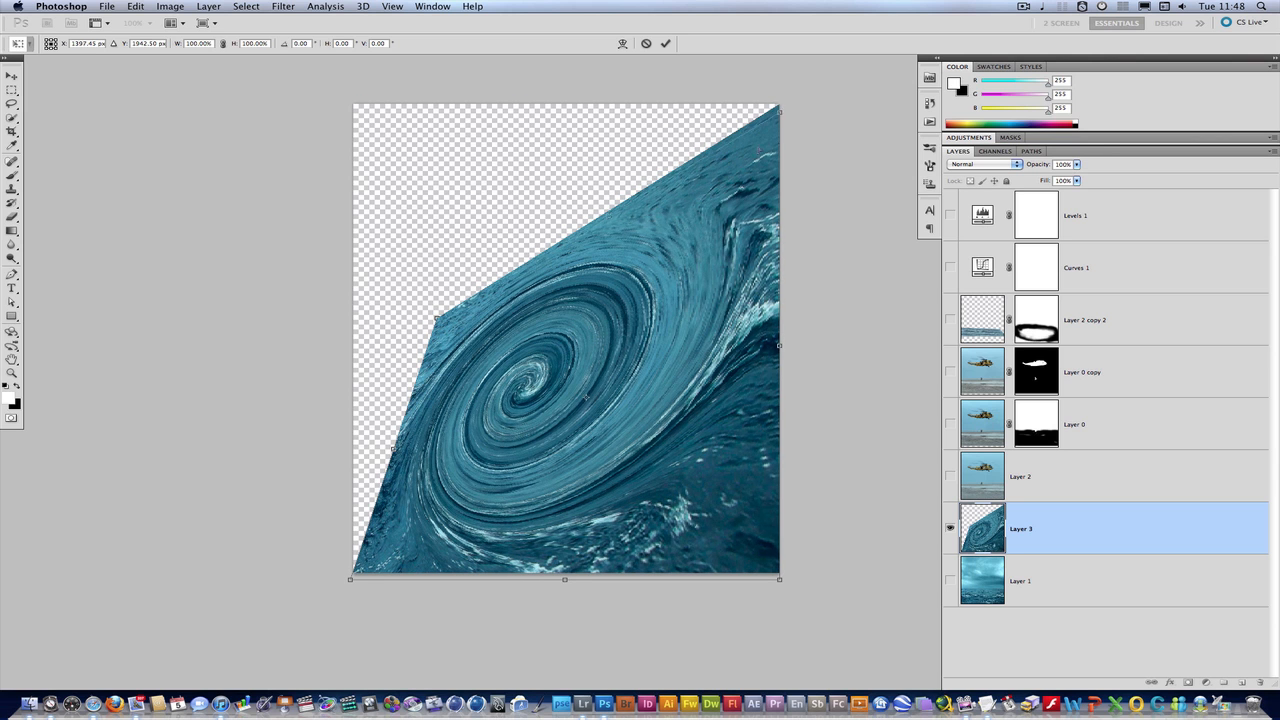
pyautogui.moveTo(779, 104); pyautogui.dragTo(680, 319)
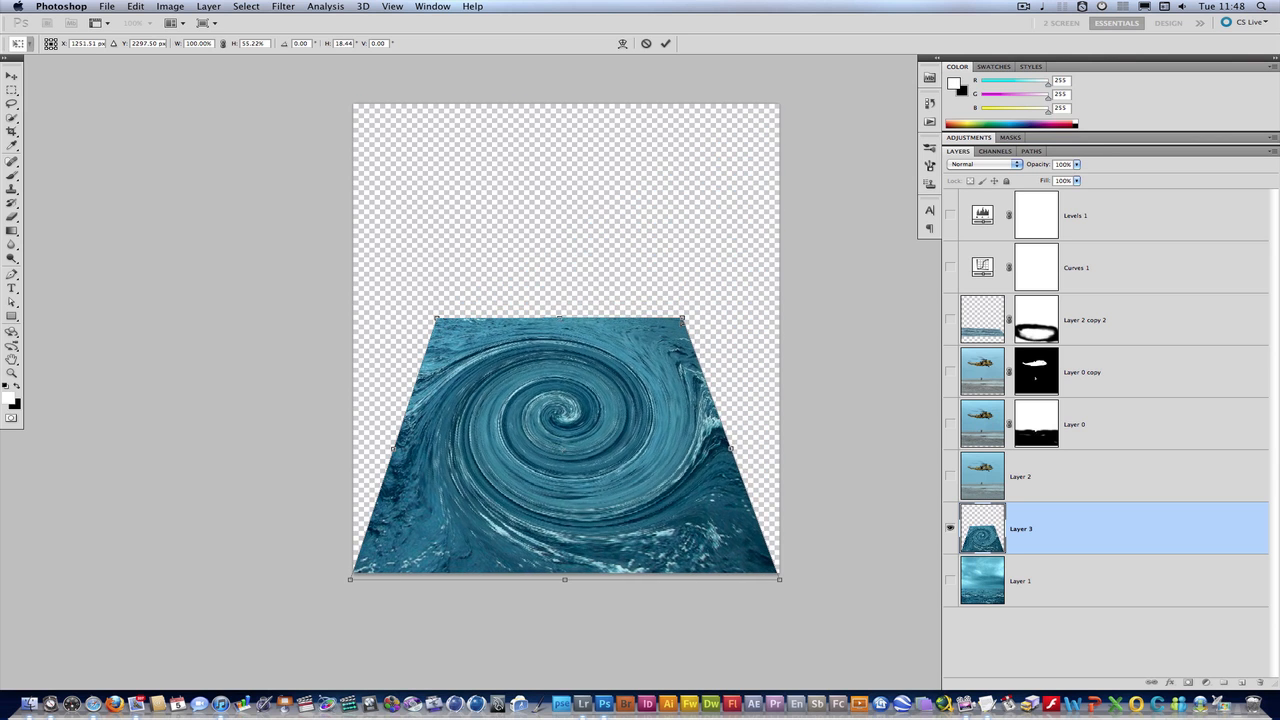
pyautogui.moveTo(352, 582); pyautogui.dragTo(150, 485)
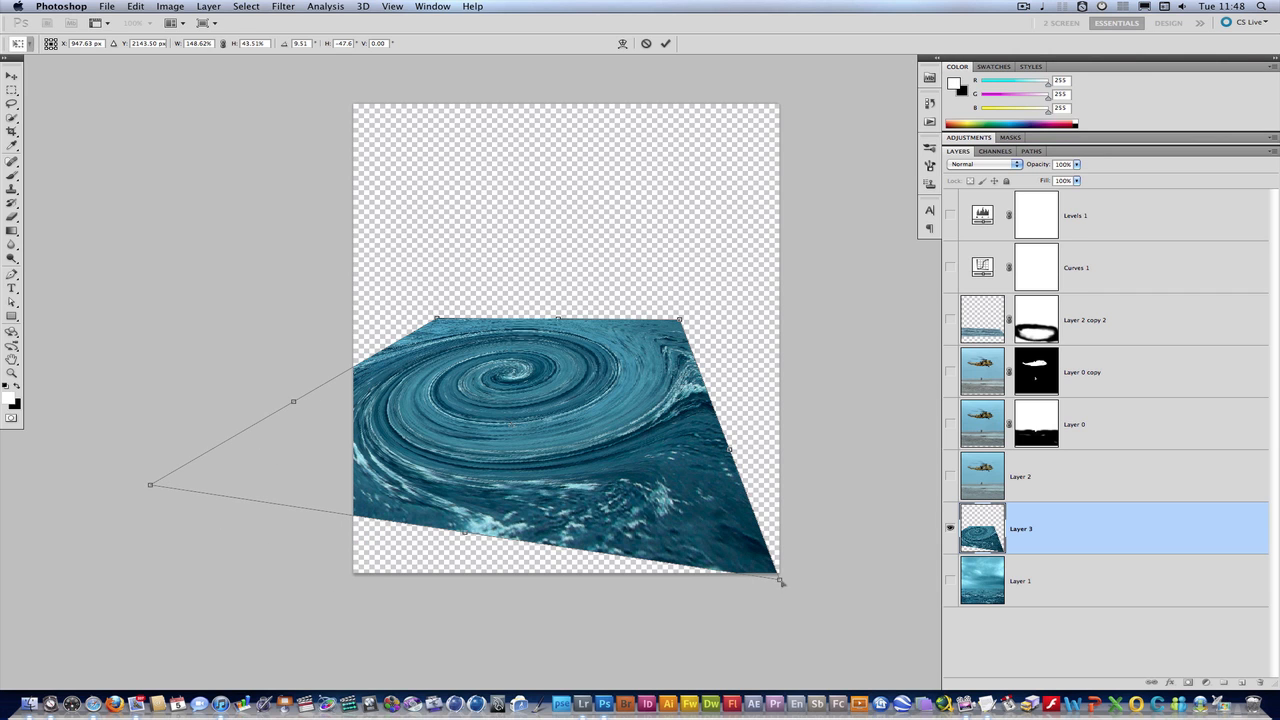
pyautogui.moveTo(782, 582); pyautogui.dragTo(939, 484)
pyautogui.moveTo(680, 320); pyautogui.dragTo(686, 322)
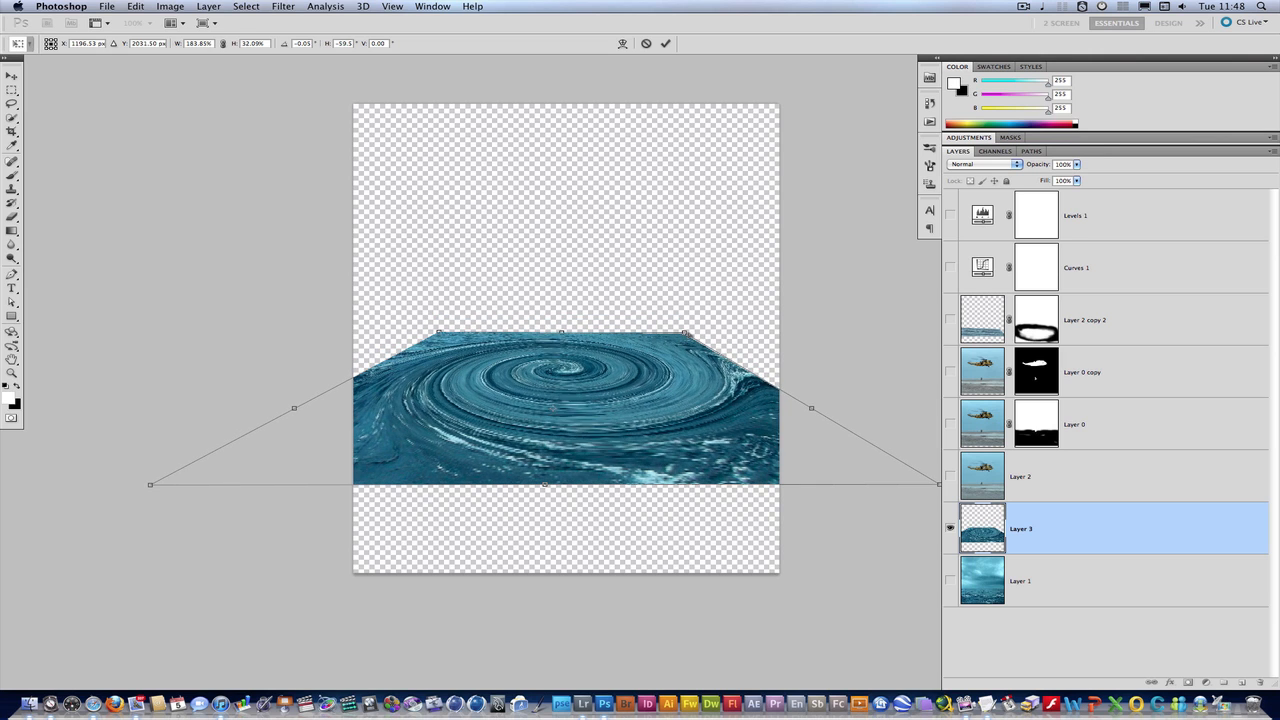
pyautogui.moveTo(543, 407); pyautogui.dragTo(537, 447)
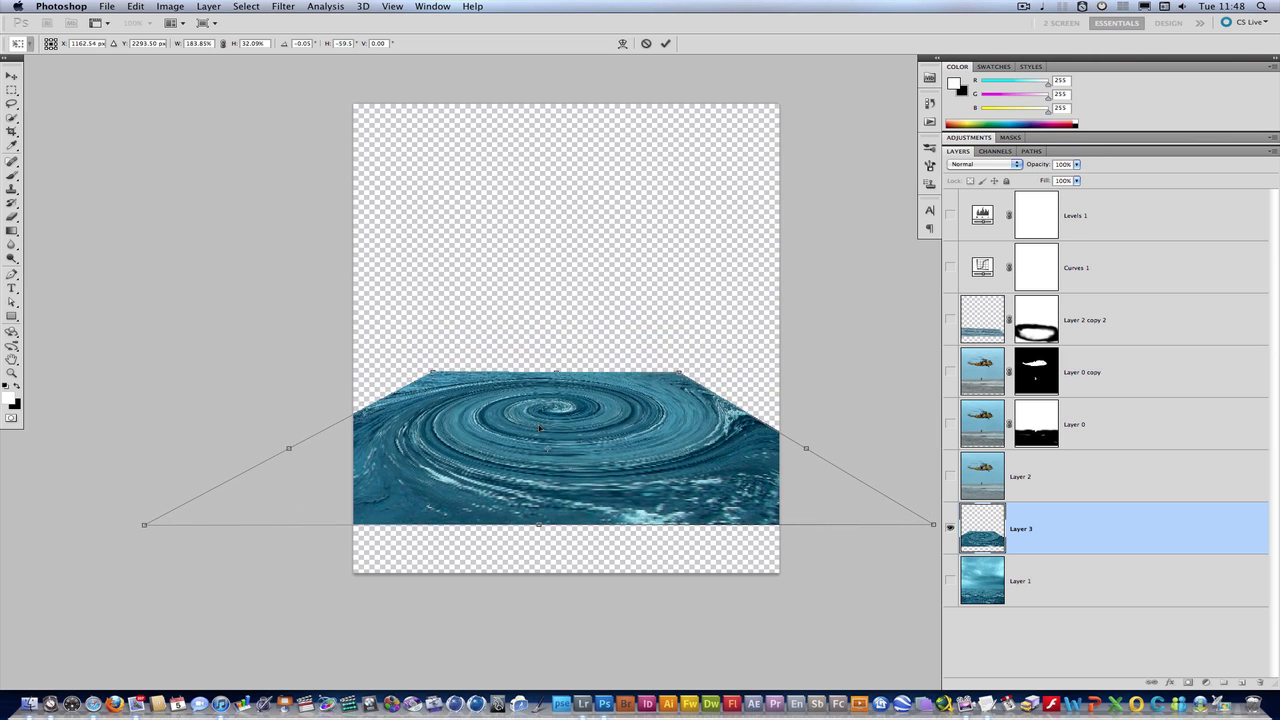
pyautogui.click(665, 43)
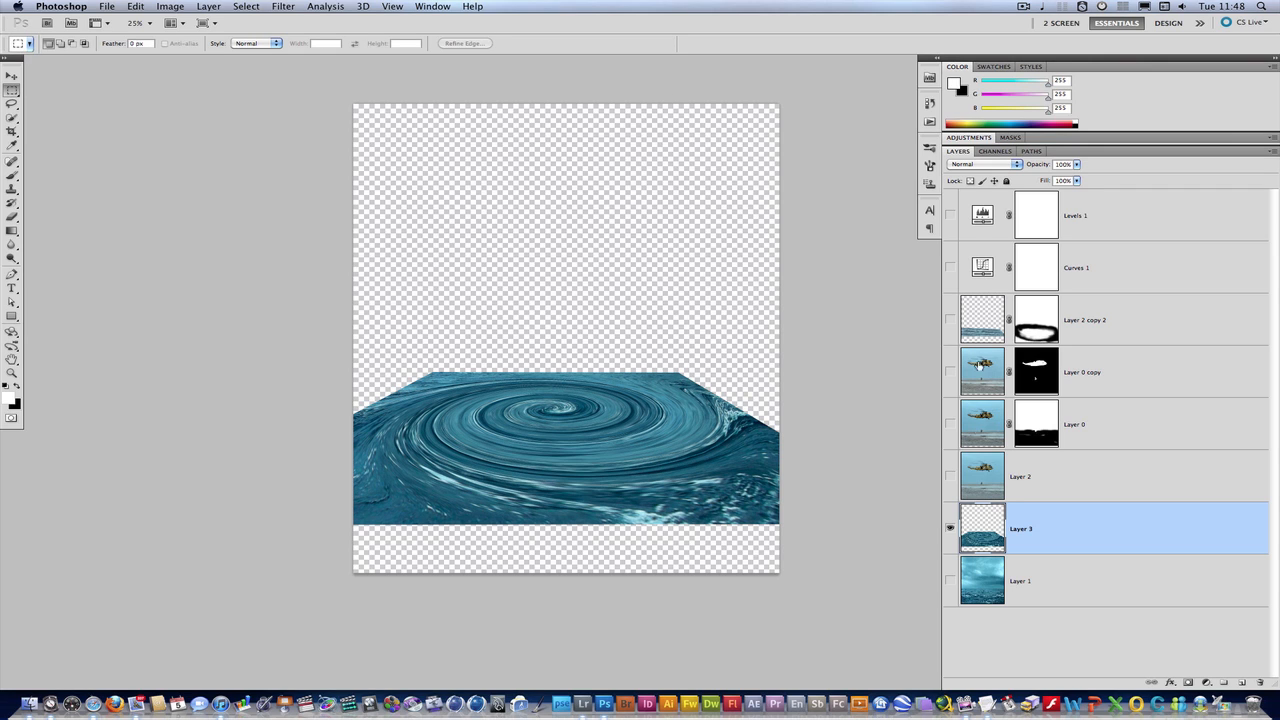
# Make Layer 1 visible, set Layer 3 to Normal blending and move it down until the swirl lies below the horizon
pyautogui.click(990, 165)
pyautogui.click(937, 233)
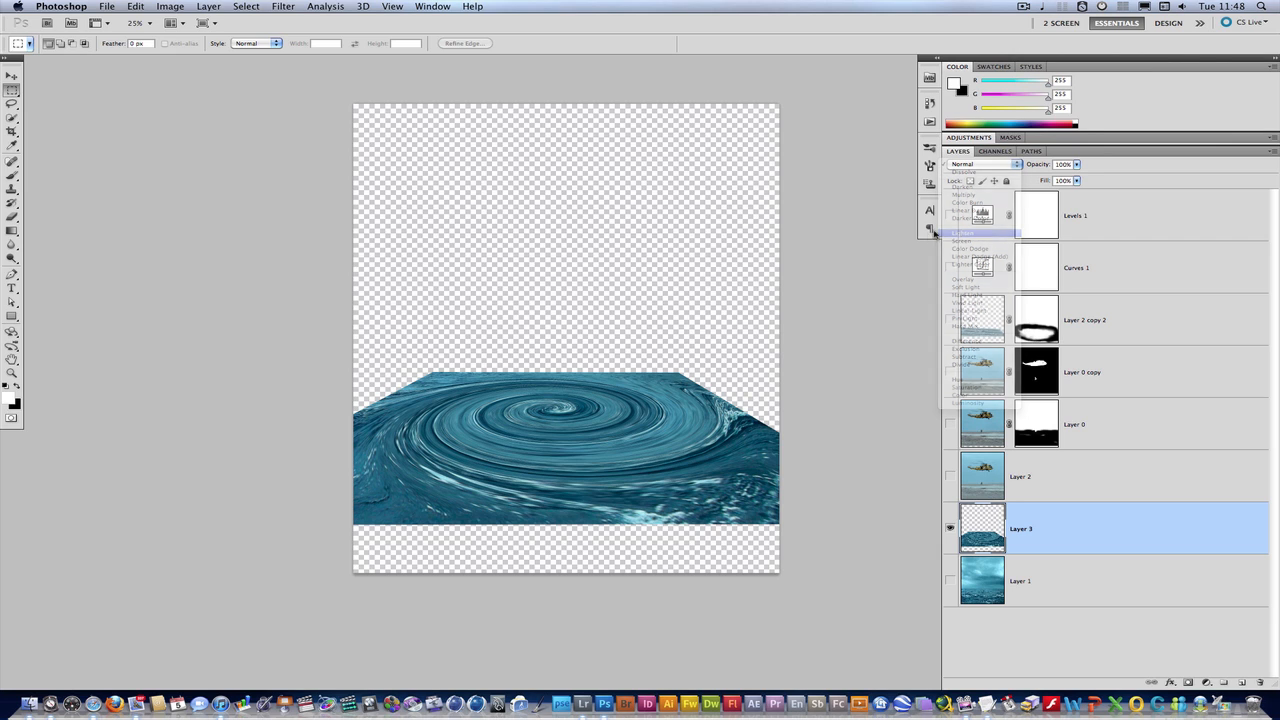
pyautogui.click(950, 581)
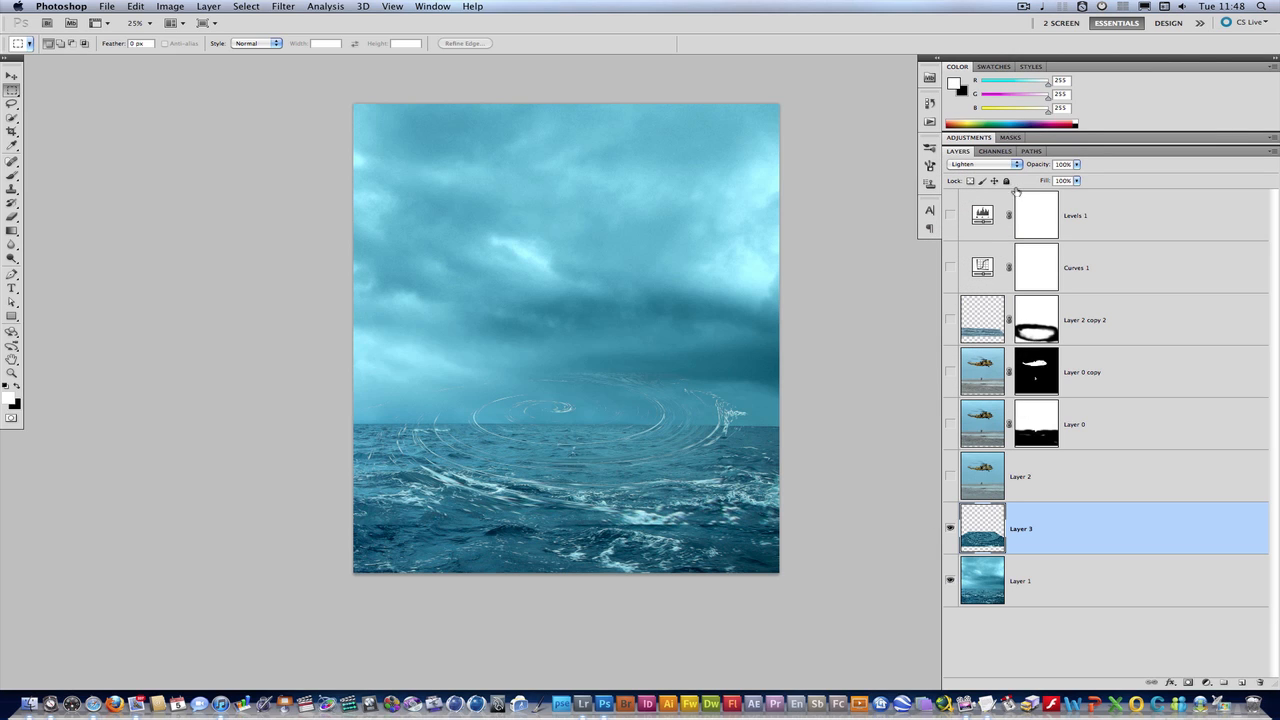
pyautogui.click(980, 168)
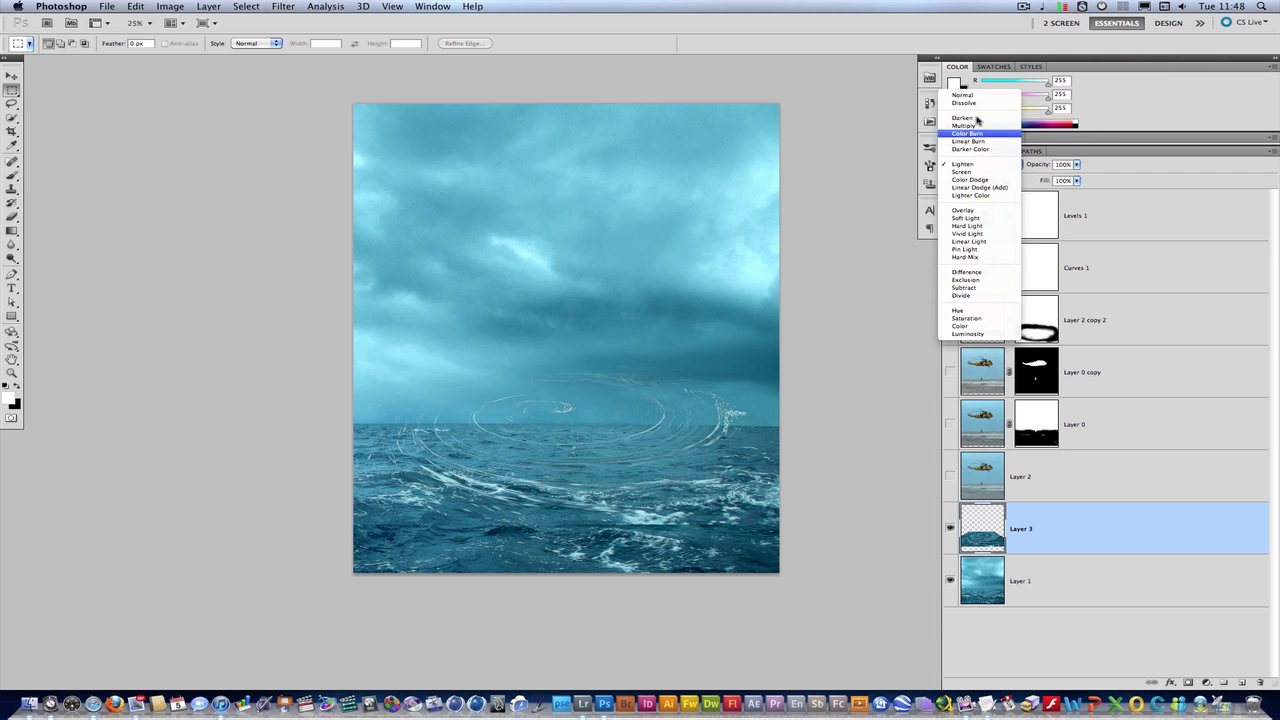
pyautogui.click(975, 86)
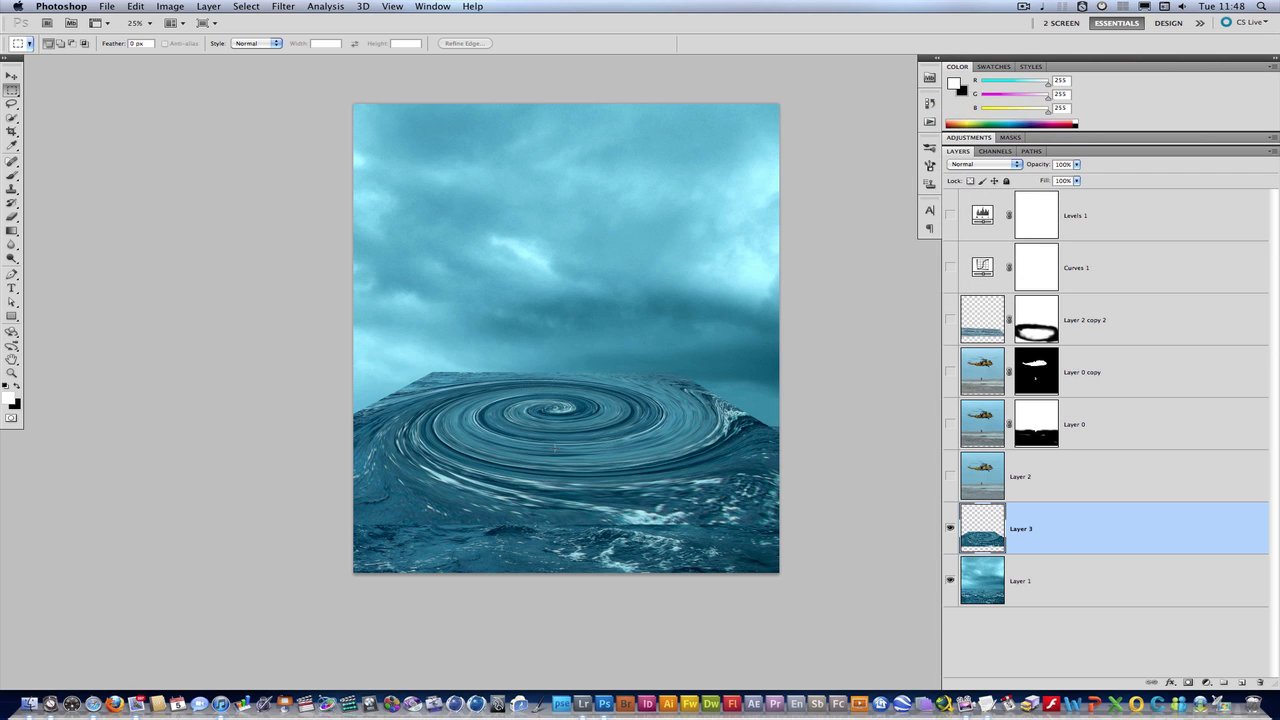
pyautogui.click(12, 76)
pyautogui.moveTo(499, 452); pyautogui.dragTo(500, 510)
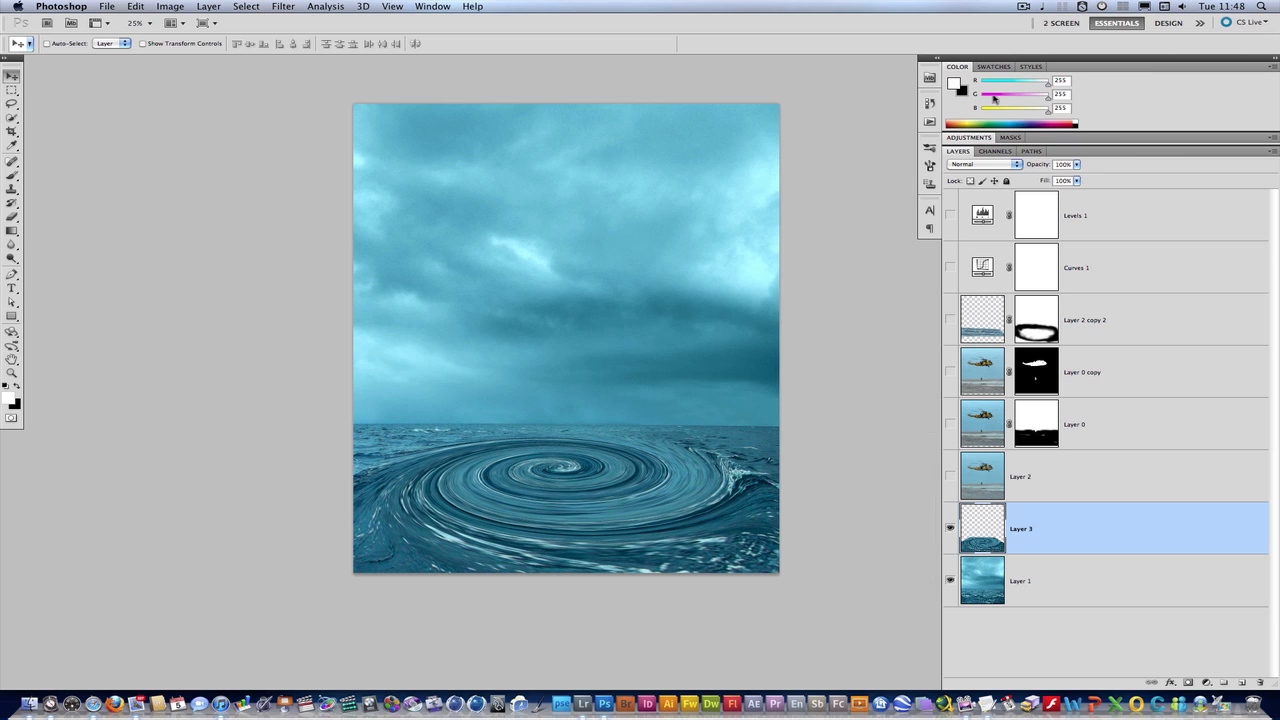
# Blend Layer 3 into the sea using Lighten mode at 80% opacity
pyautogui.click(988, 166)
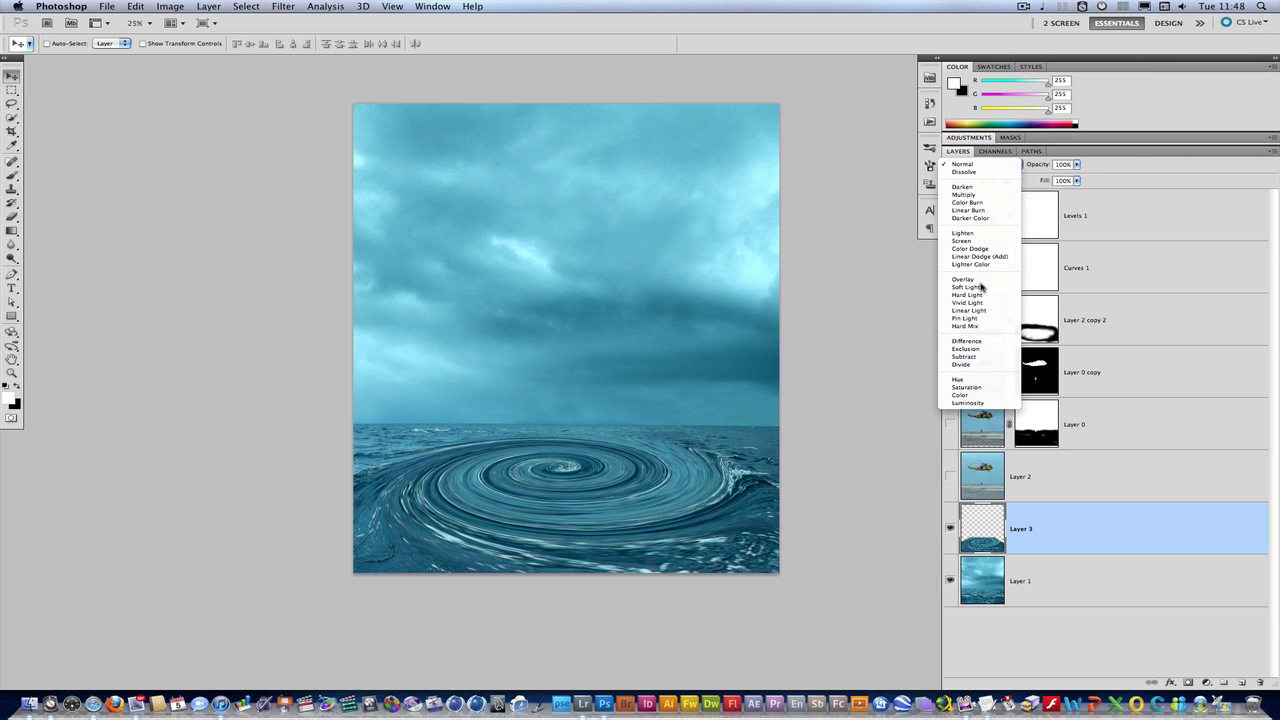
pyautogui.click(980, 233)
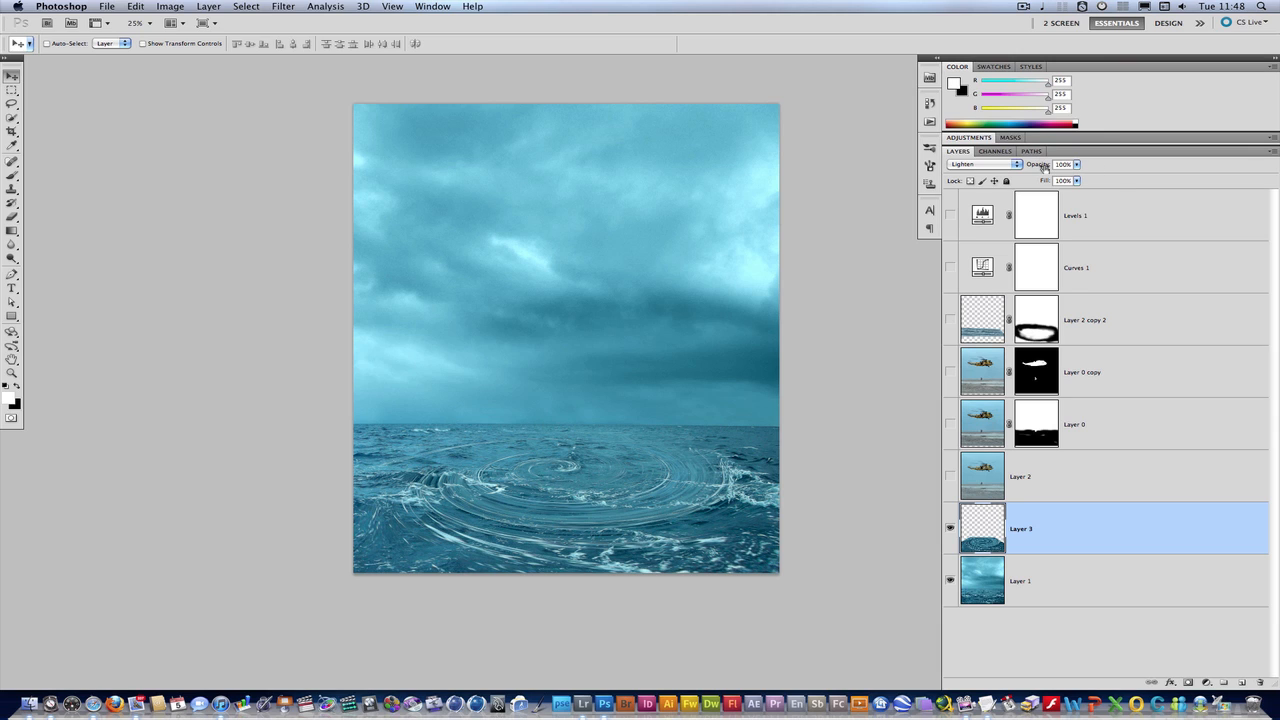
pyautogui.moveTo(1048, 168); pyautogui.dragTo(1029, 168)
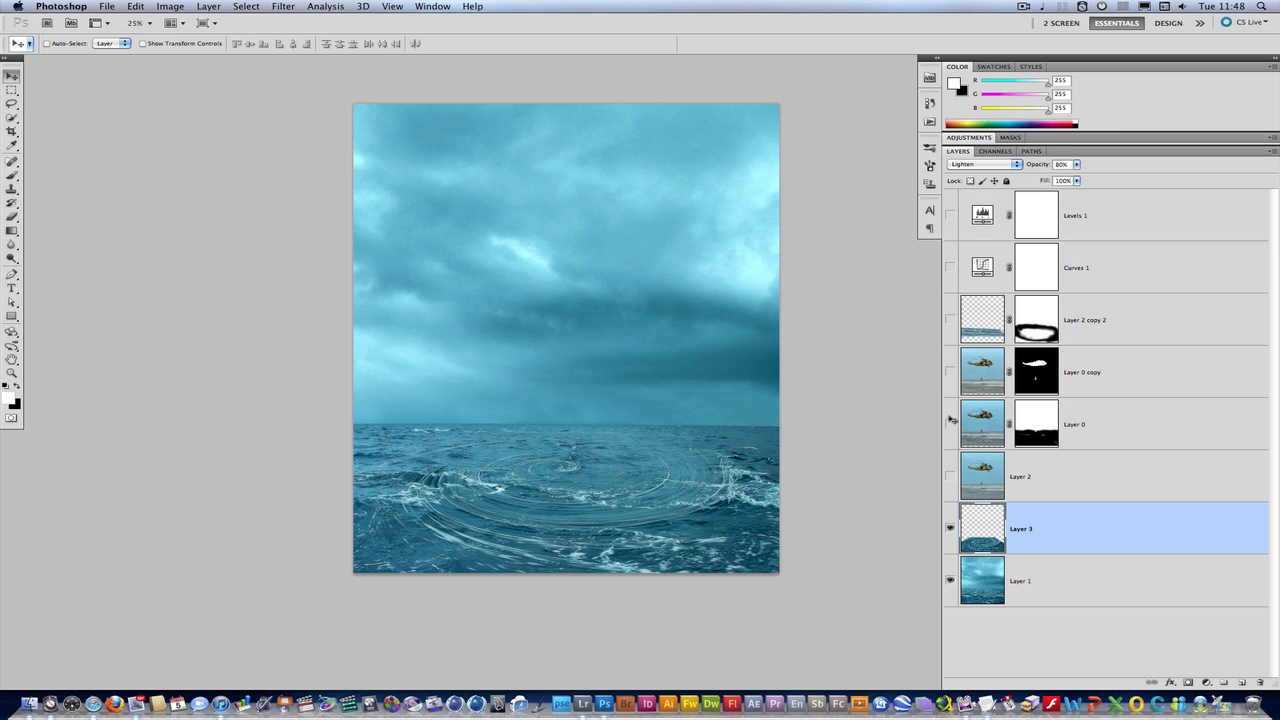
# Show Layer 2 copy 2 together with Layer 3 and shift the swirl slightly to line it up with the rotor-wash area
pyautogui.click(950, 529)
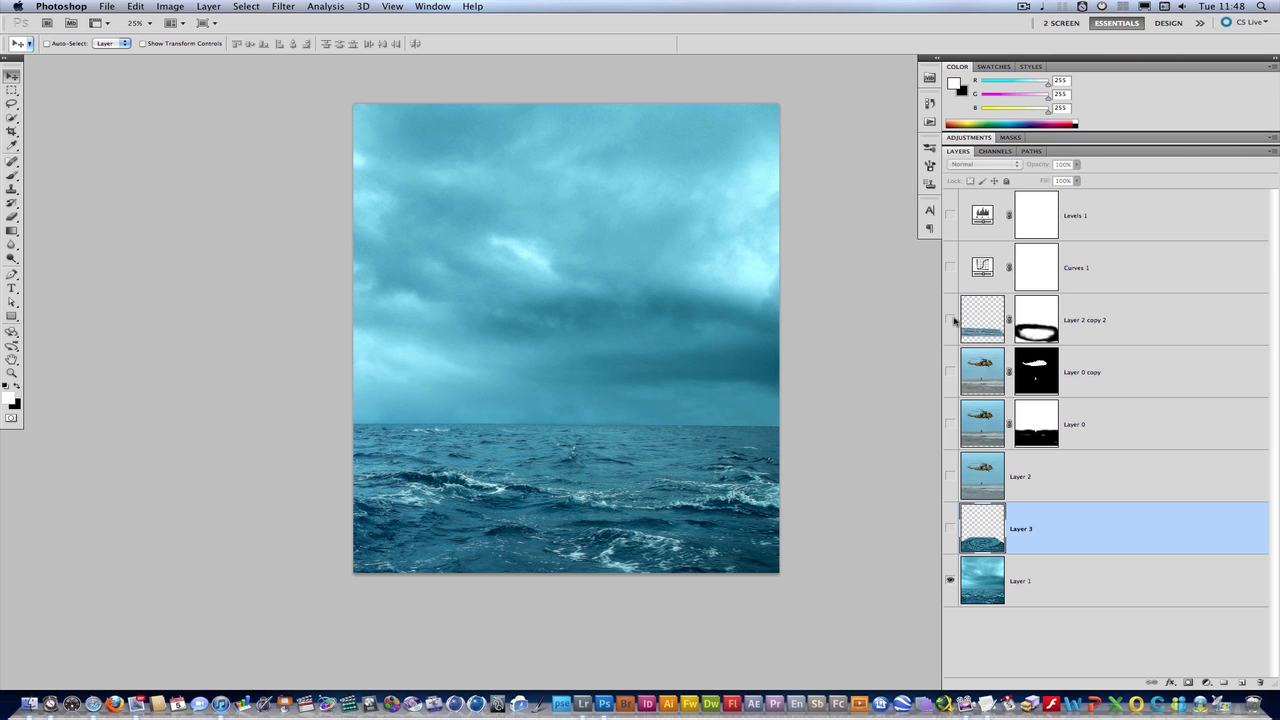
pyautogui.click(950, 320)
pyautogui.click(950, 321)
pyautogui.click(950, 321)
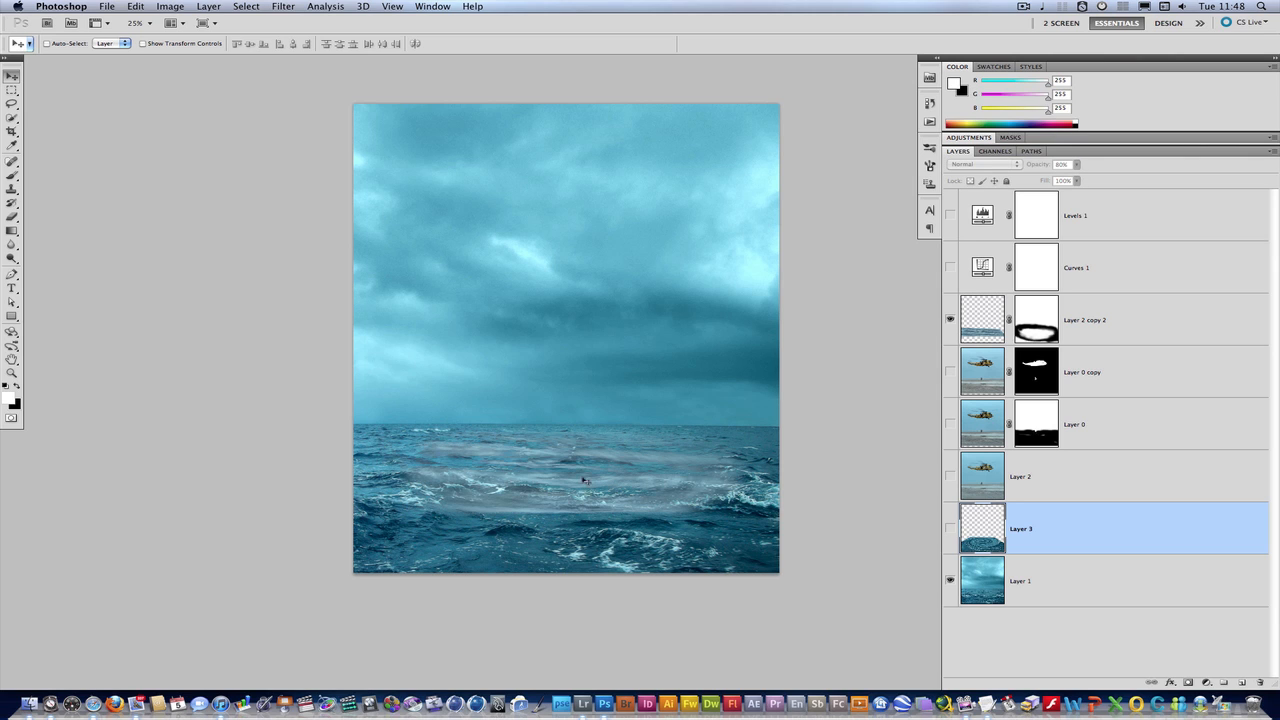
pyautogui.click(950, 529)
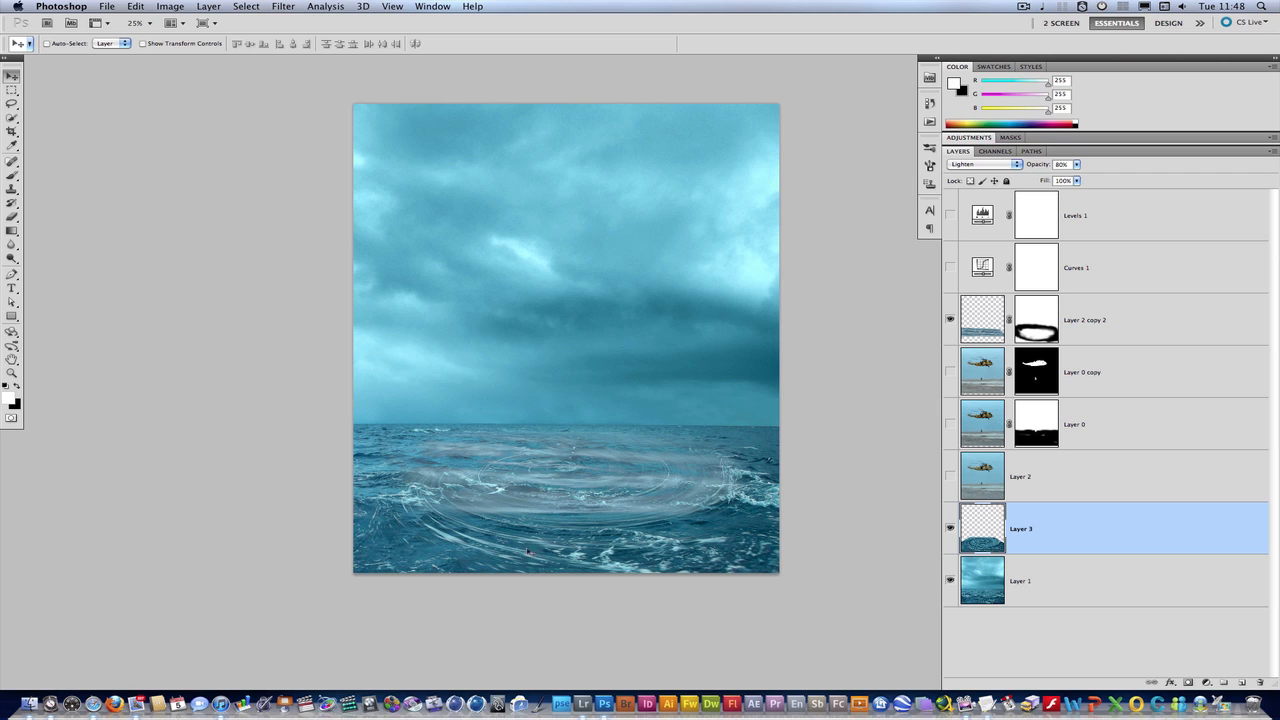
pyautogui.moveTo(563, 543); pyautogui.dragTo(550, 530)
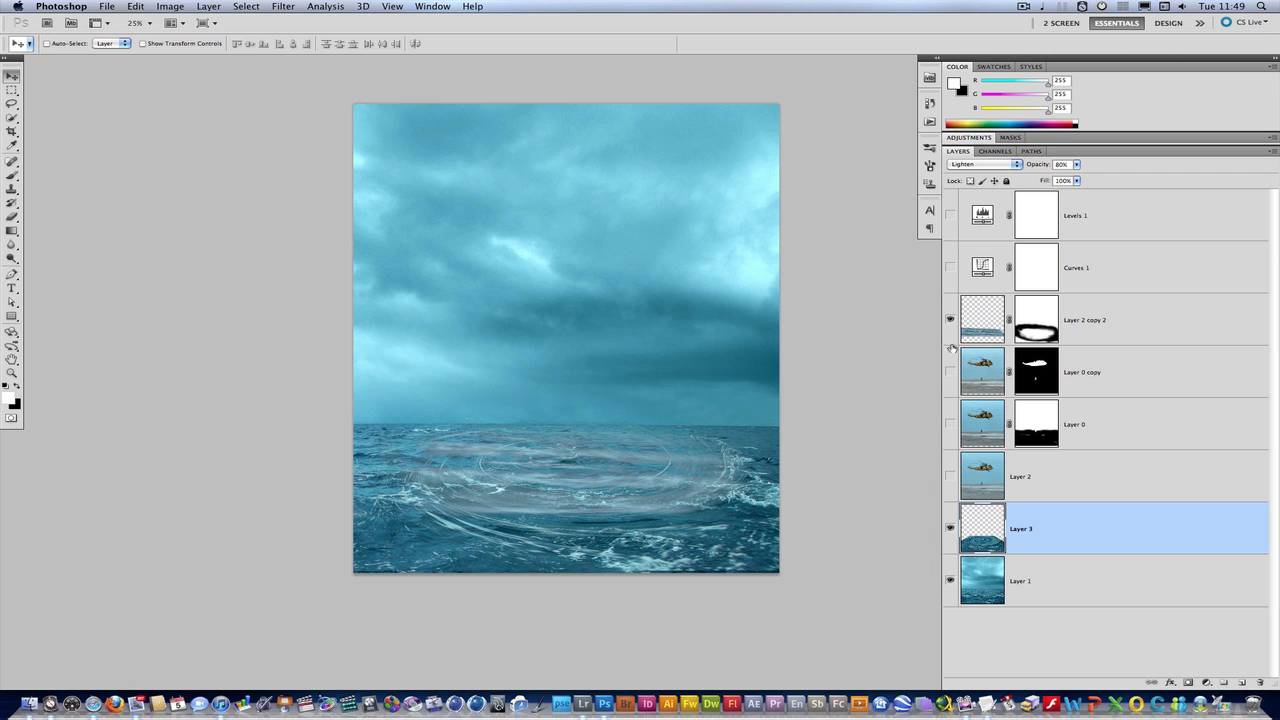
# Hide Layer 3, make Layer 2 copy 2 active and compare it with its layer mask disabled and enabled
pyautogui.click(951, 528)
pyautogui.click(977, 330)
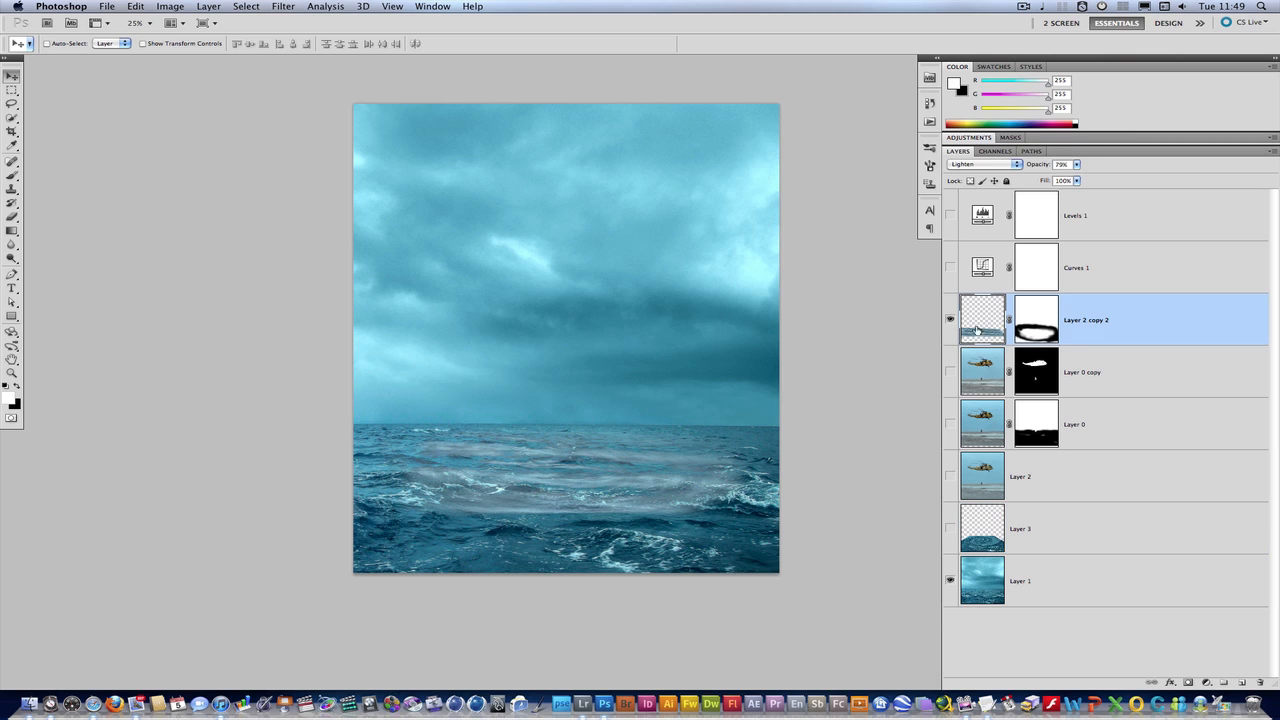
pyautogui.click(1045, 327)
pyautogui.keyDown('shift'); pyautogui.click(1040, 326); pyautogui.keyUp('shift')
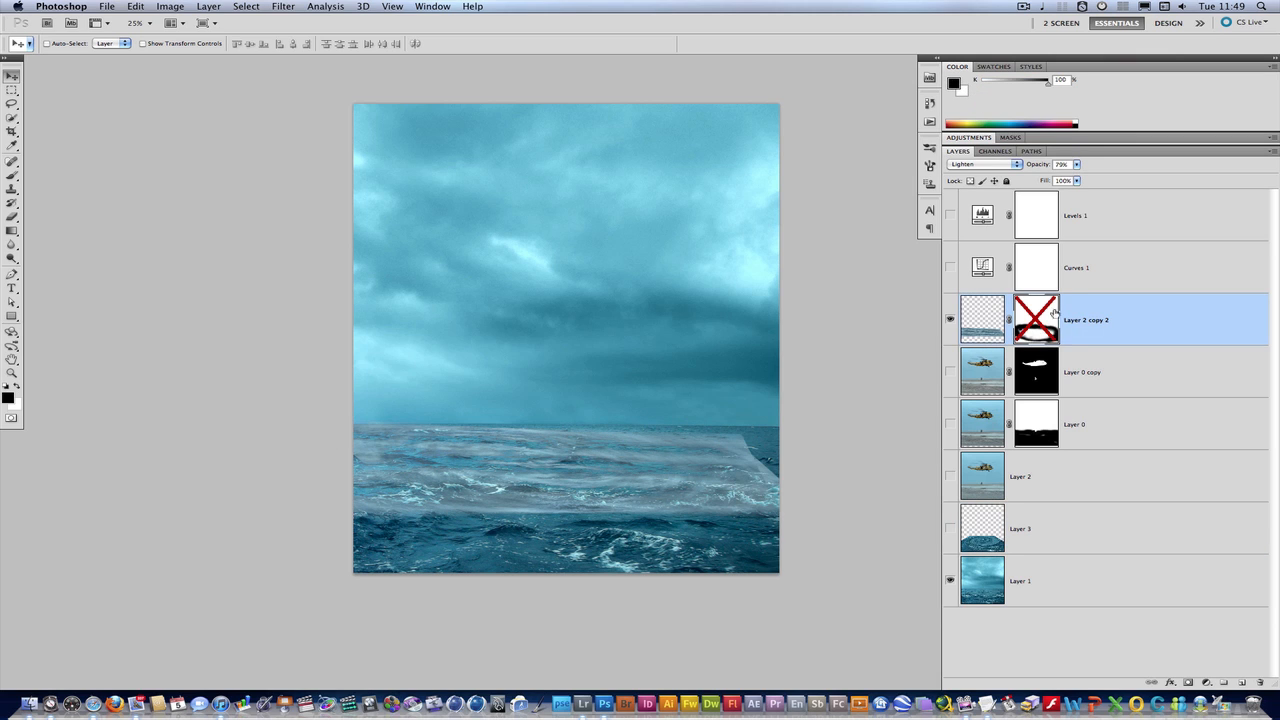
pyautogui.keyDown('shift'); pyautogui.click(1035, 329); pyautogui.keyUp('shift')
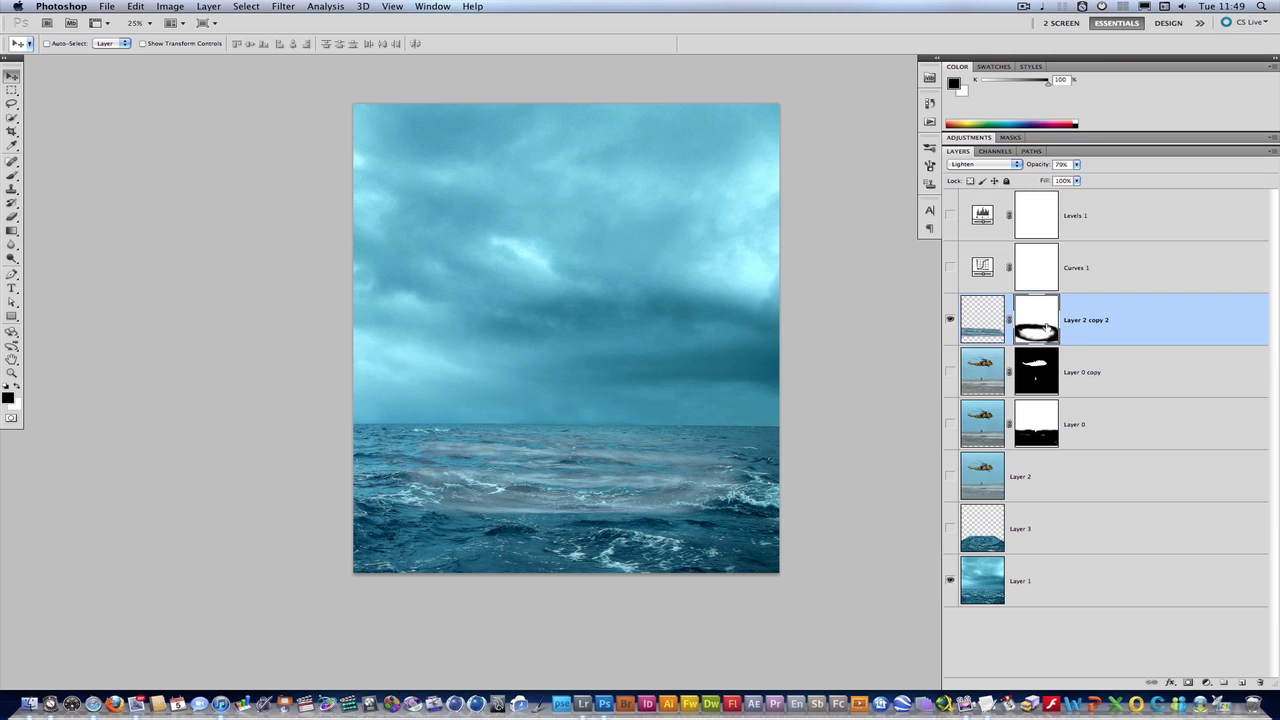
# Show Layer 0 copy and Layer 0 to bring back the helicopter, and toggle the Levels 1 adjustment layer's visibility
pyautogui.click(950, 372)
pyautogui.click(949, 424)
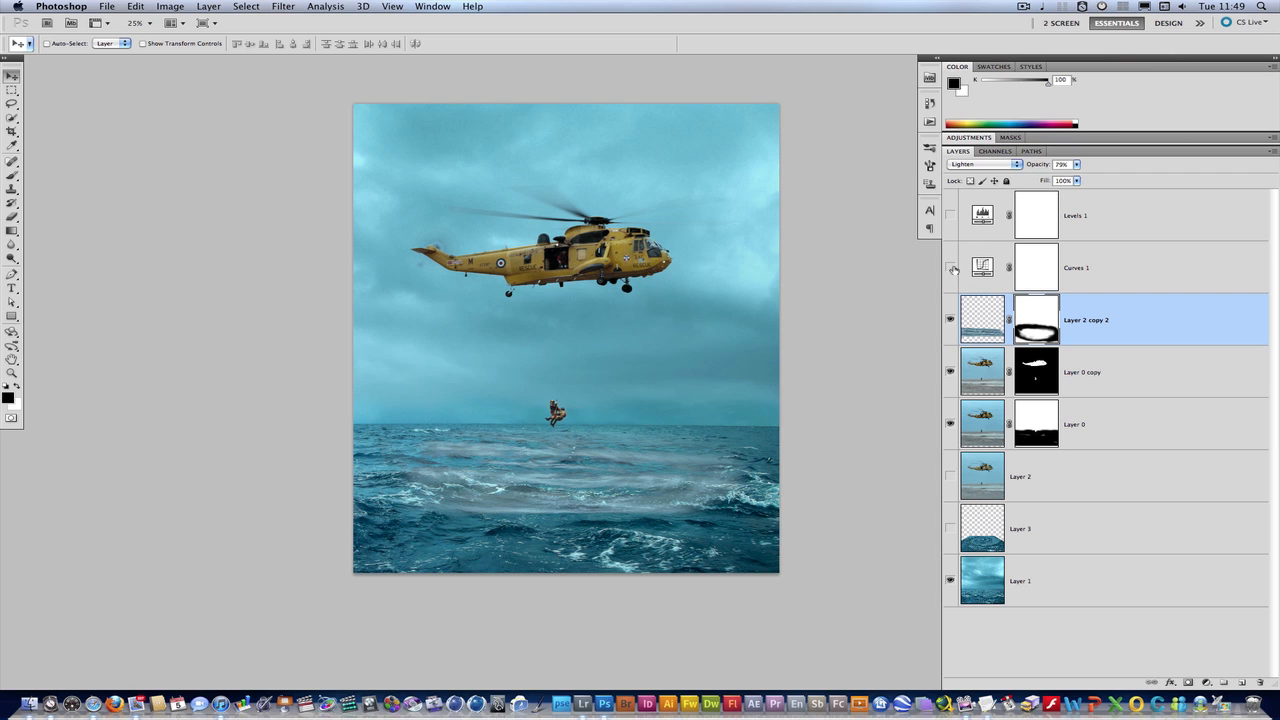
pyautogui.click(950, 215)
pyautogui.click(951, 216)
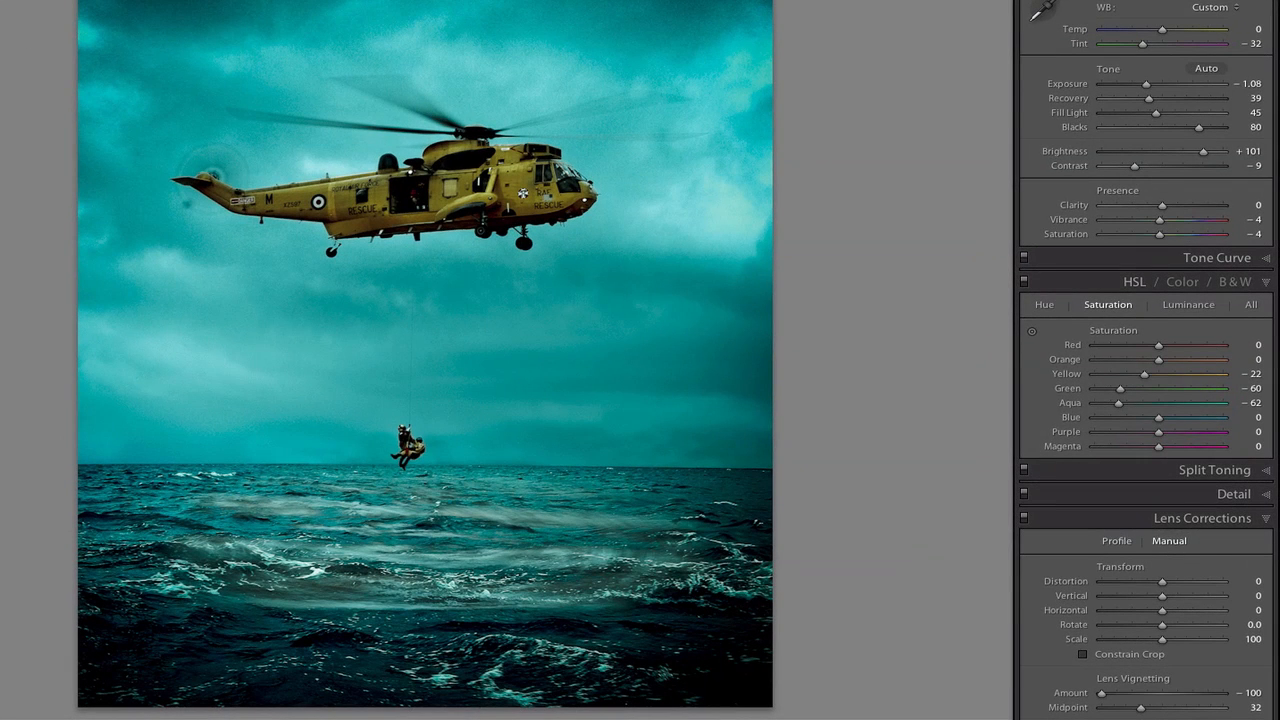
# In Lightroom, compare the graded image with its develop settings reset, and review the HSL hue, luminance and saturation adjustments
pyautogui.press('super+shift+r')
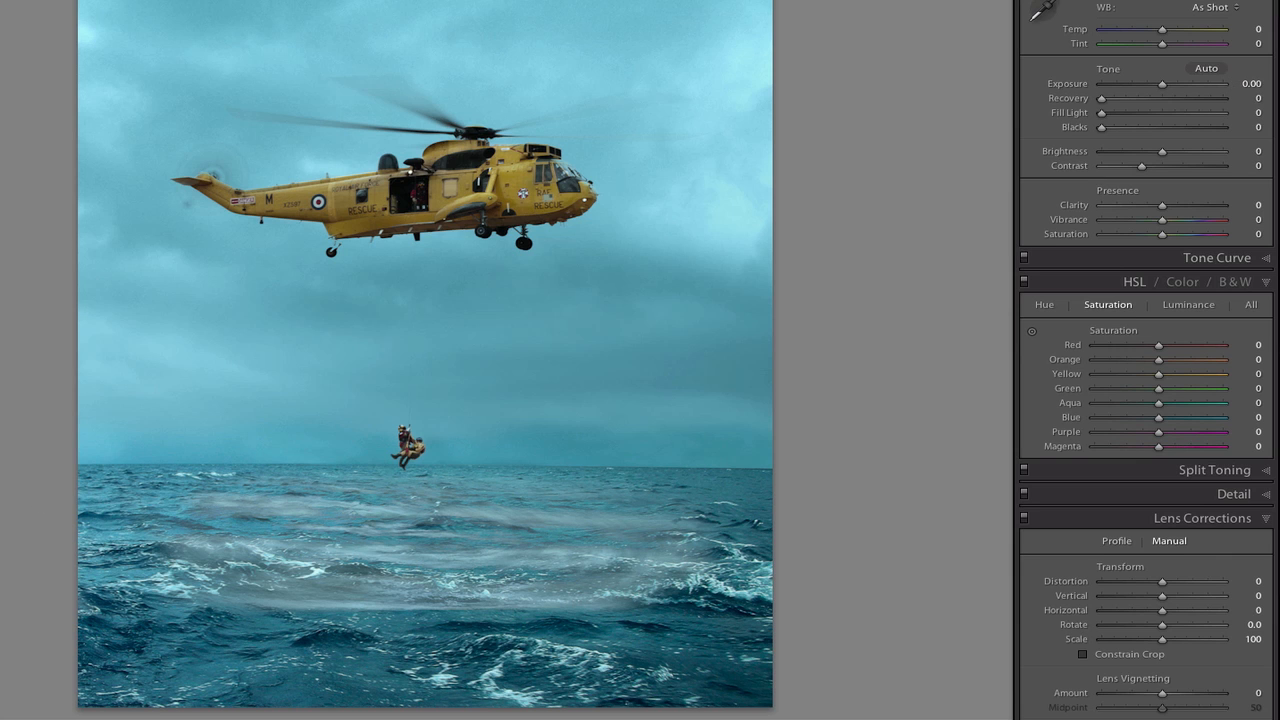
pyautogui.hotkey('ctrl', 'z')
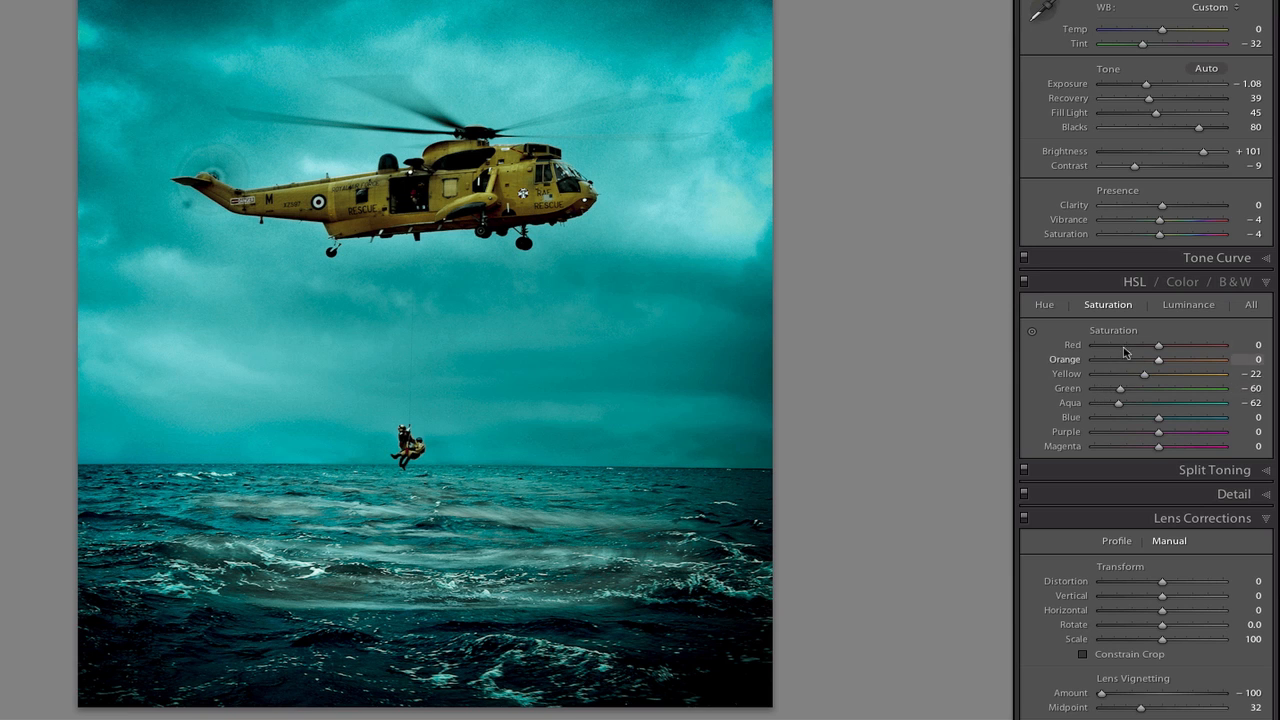
pyautogui.click(1044, 305)
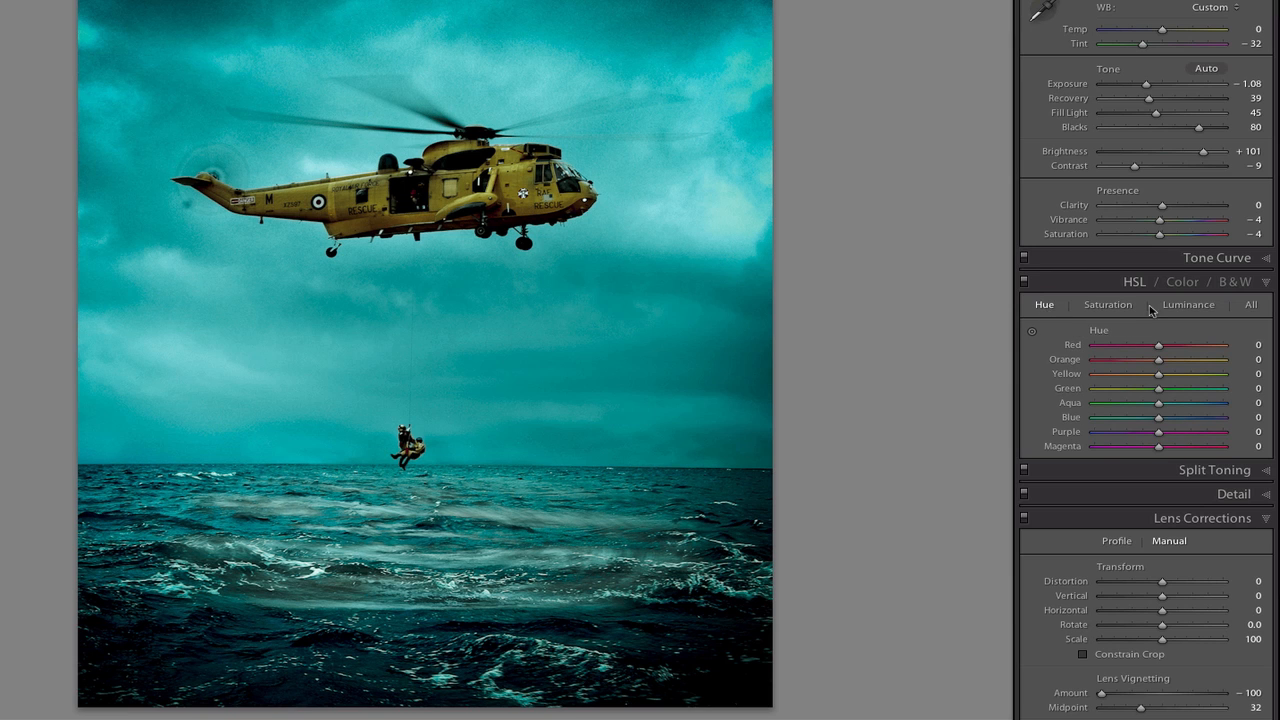
pyautogui.click(1188, 305)
pyautogui.click(1108, 305)
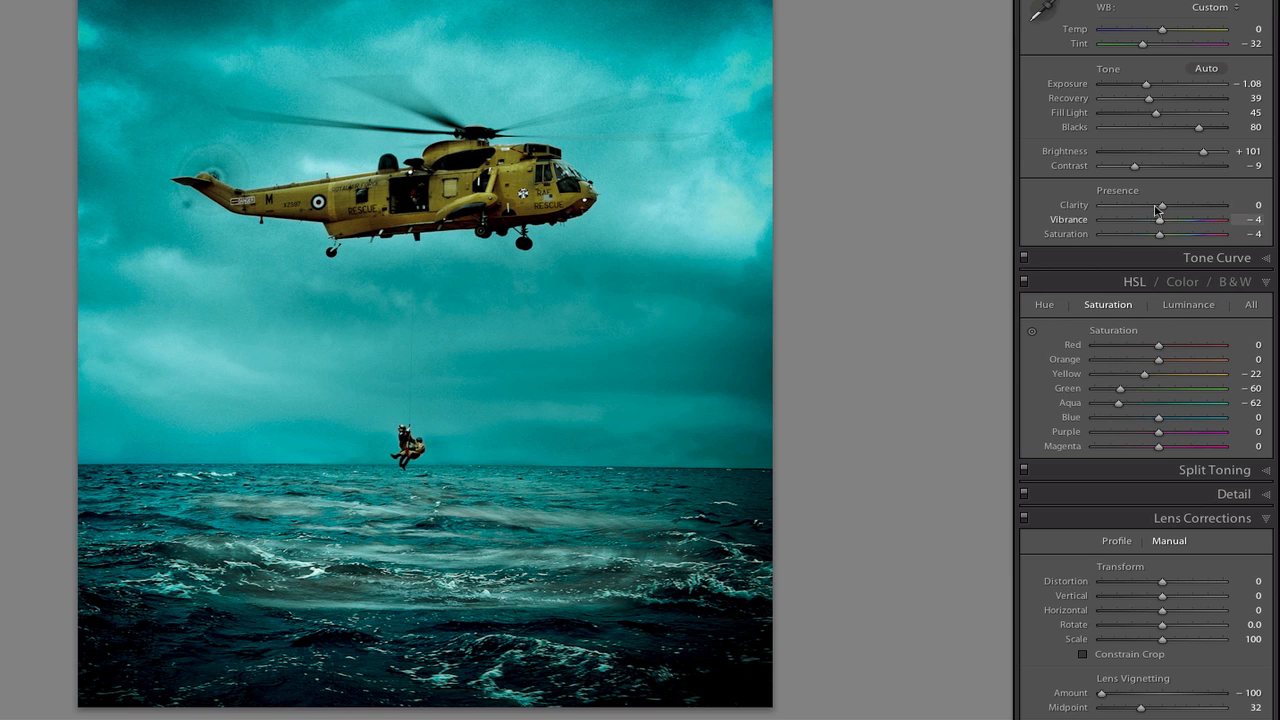